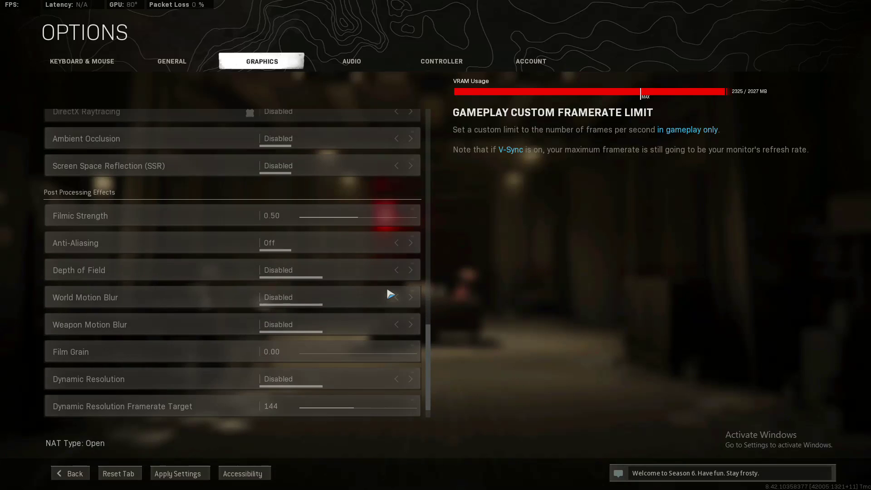
- Review the shadow, lighting and post-processing options, and apply the graphics settings despite the VRAM usage warning
{"action": "scroll", "coordinate": [390, 294], "scroll_direction": "up", "scroll_amount": 10}
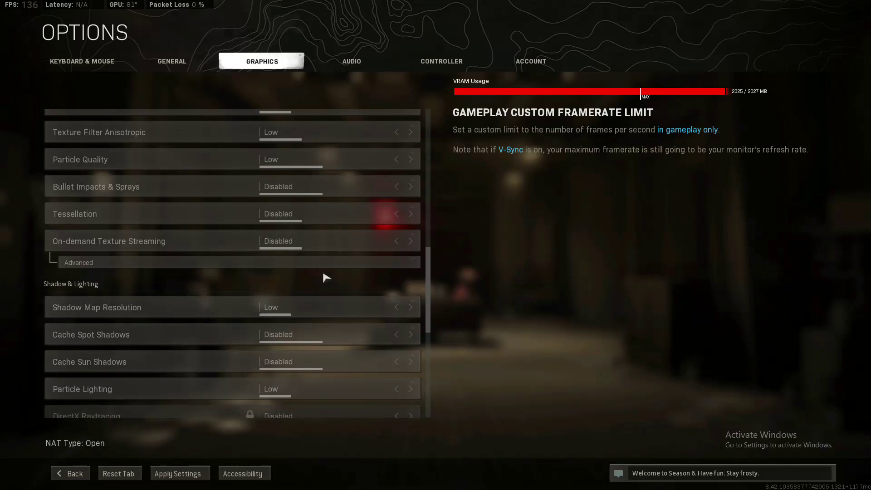
{"action": "scroll", "coordinate": [230, 291], "scroll_direction": "down", "scroll_amount": 4}
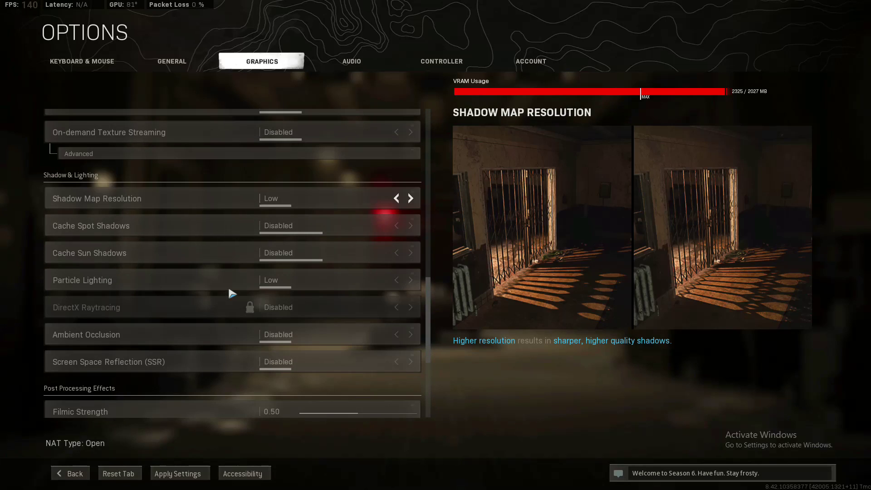
{"action": "scroll", "coordinate": [231, 292], "scroll_direction": "down", "scroll_amount": 5}
{"action": "scroll", "coordinate": [230, 291], "scroll_direction": "down", "scroll_amount": 3}
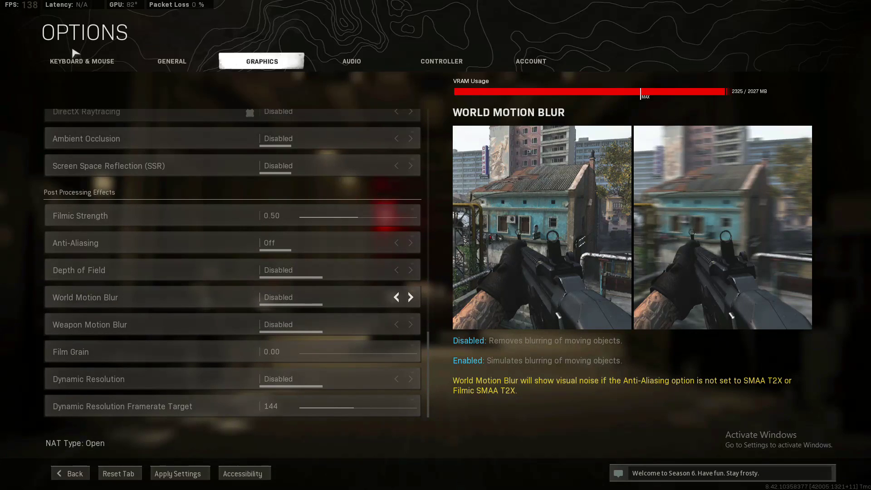
{"action": "left_click", "coordinate": [199, 473]}
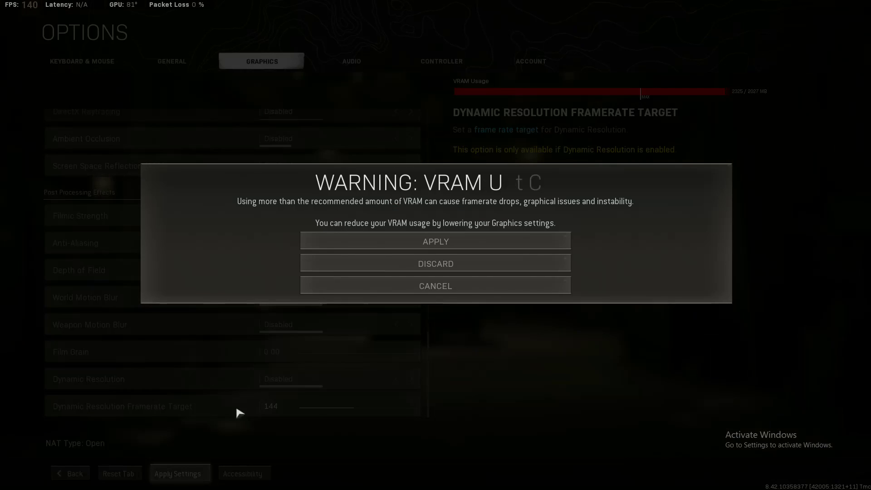
{"action": "left_click", "coordinate": [401, 241]}
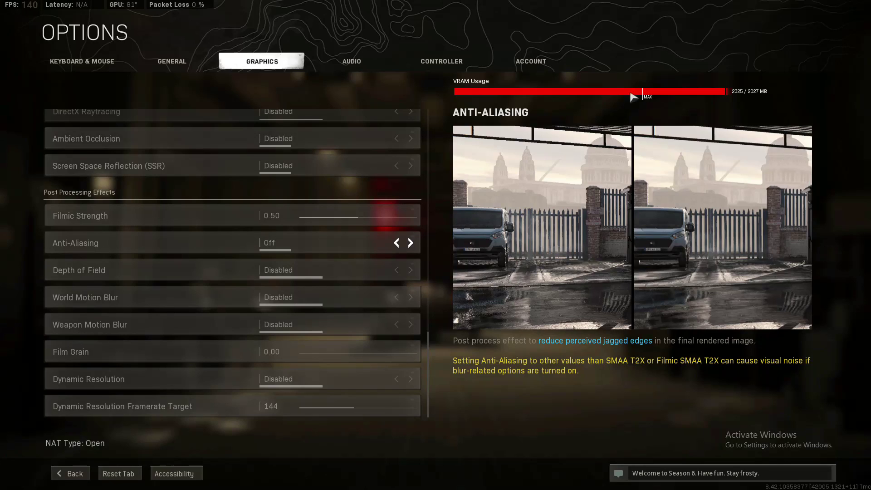
- Leave the game options and quit Warzone to the desktop, confirming the exit
{"action": "key", "text": "Escape"}
{"action": "key", "text": "Escape"}
{"action": "key", "text": "Escape"}
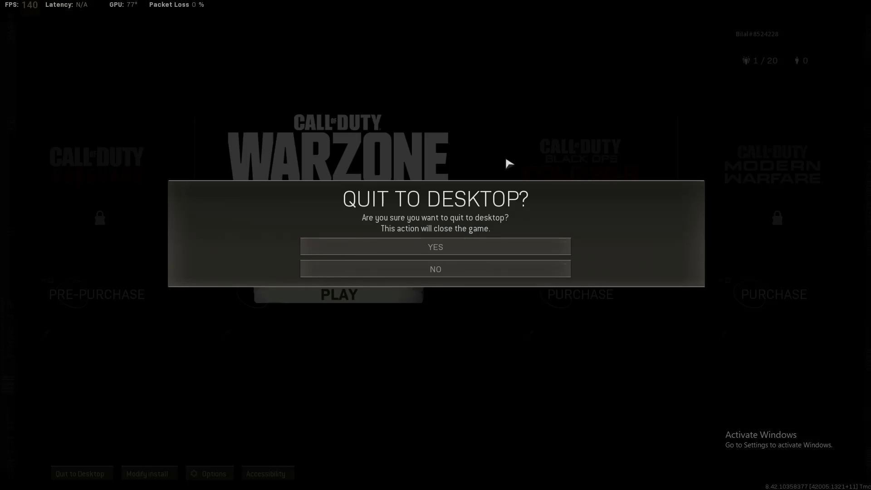
{"action": "left_click", "coordinate": [449, 246]}
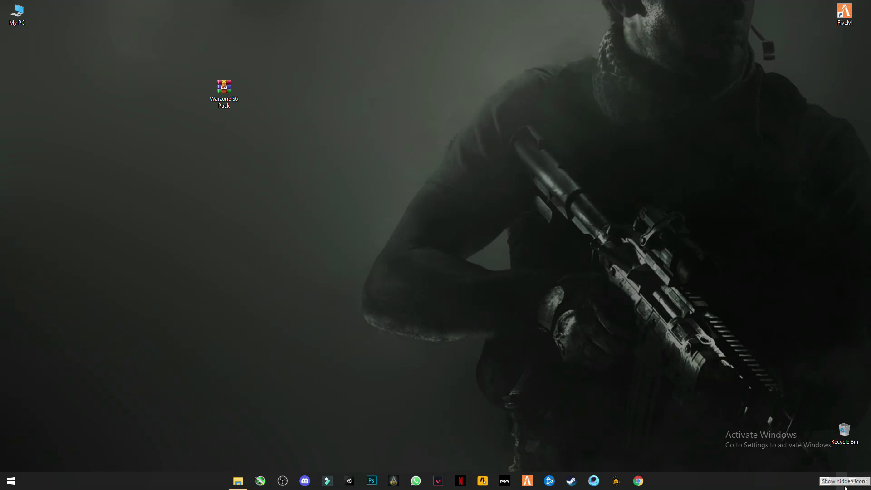
- Open the additional power settings from the Power & sleep page of Windows Settings
{"action": "left_click", "coordinate": [11, 480]}
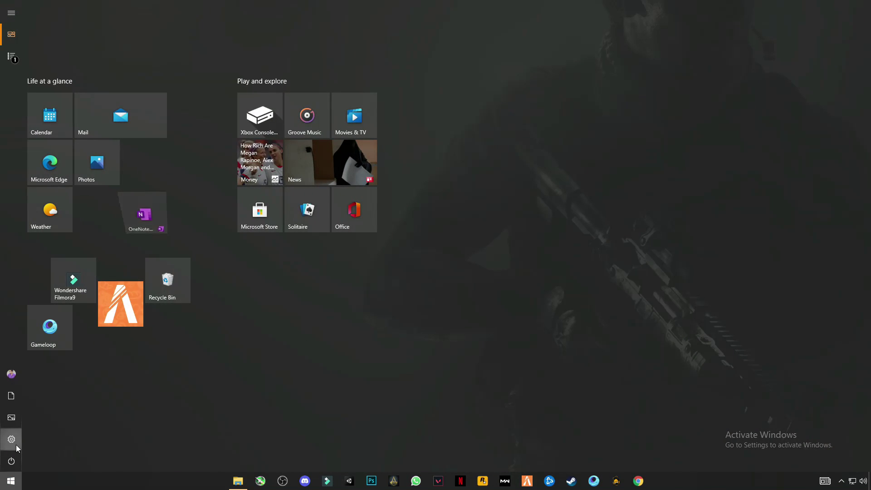
{"action": "left_click", "coordinate": [15, 444]}
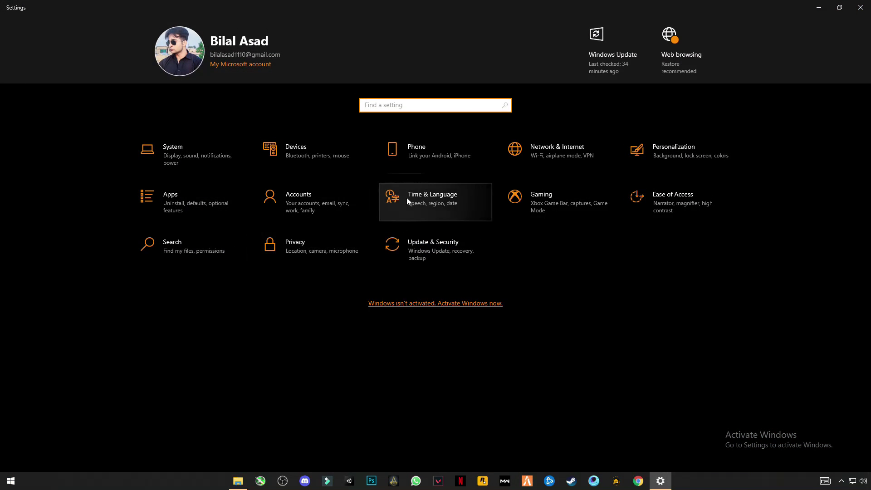
{"action": "left_click", "coordinate": [203, 157]}
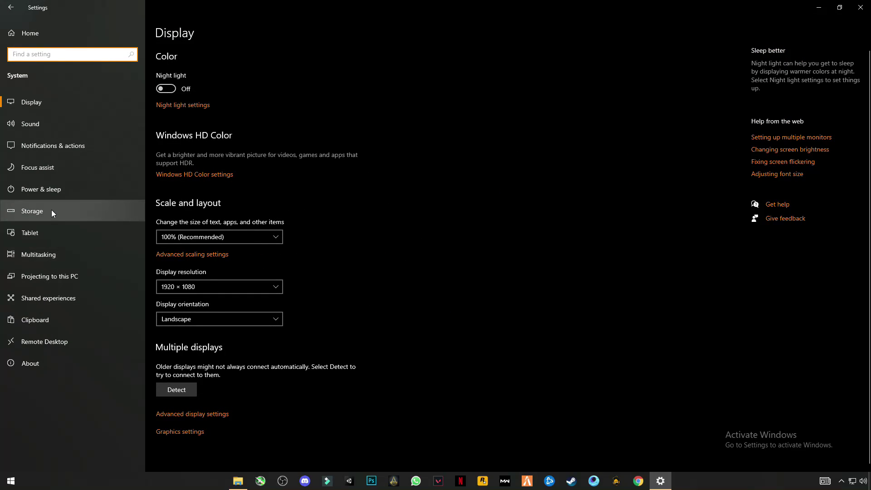
{"action": "left_click", "coordinate": [58, 195]}
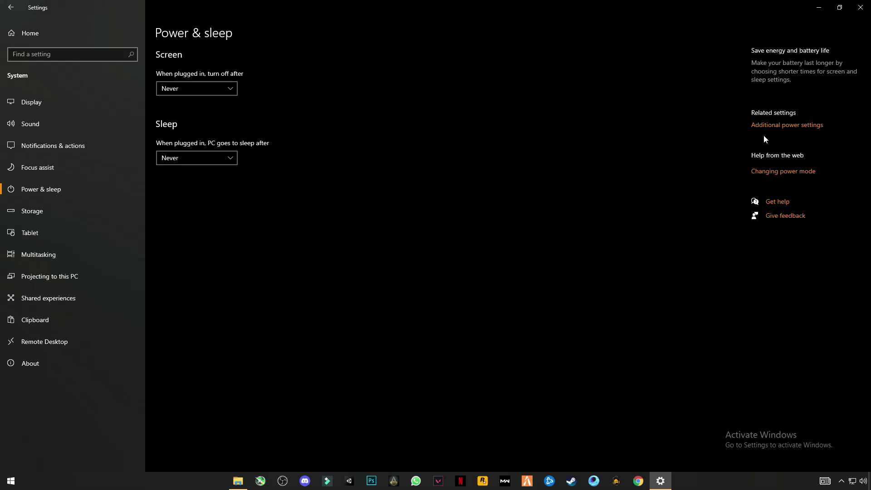
{"action": "left_click", "coordinate": [792, 129]}
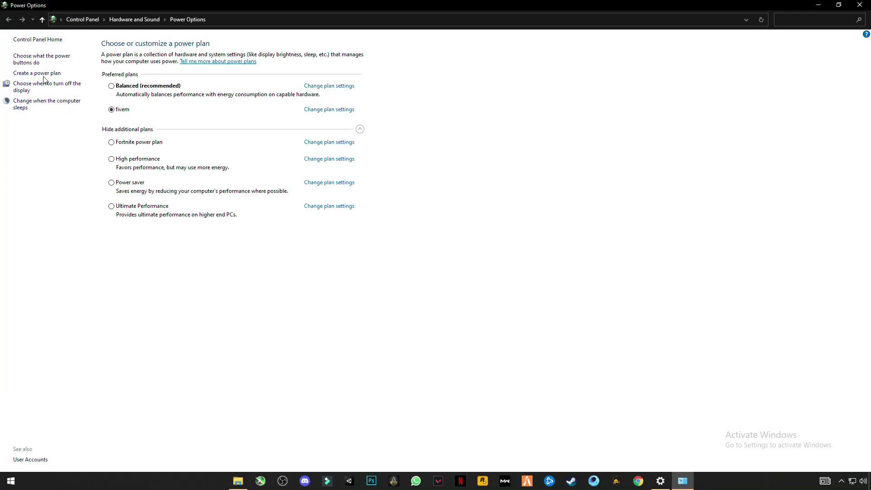
- Start a new power plan based on Balanced (recommended), name it "warzone" and continue to its settings
{"action": "left_click", "coordinate": [34, 76]}
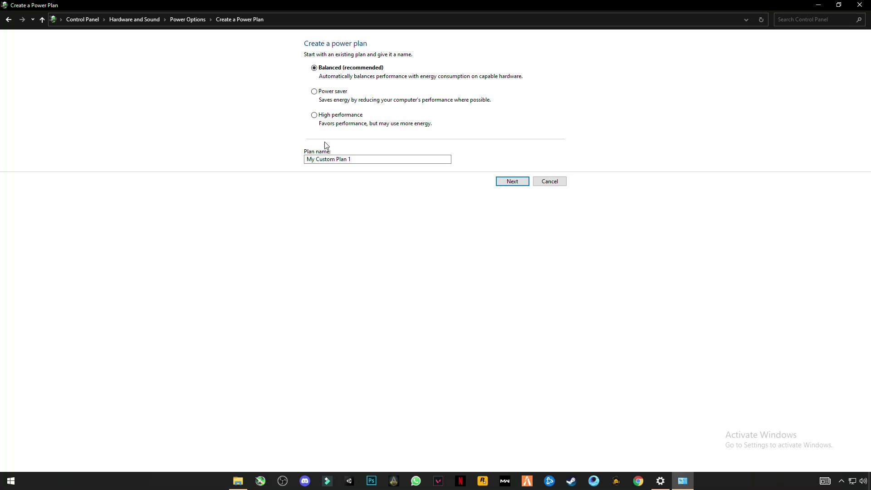
{"action": "left_click", "coordinate": [347, 156]}
{"action": "key", "text": "Home"}
{"action": "left_click_drag", "start_coordinate": [383, 156], "coordinate": [270, 156]}
{"action": "type", "text": "w"}
{"action": "left_click", "coordinate": [510, 180]}
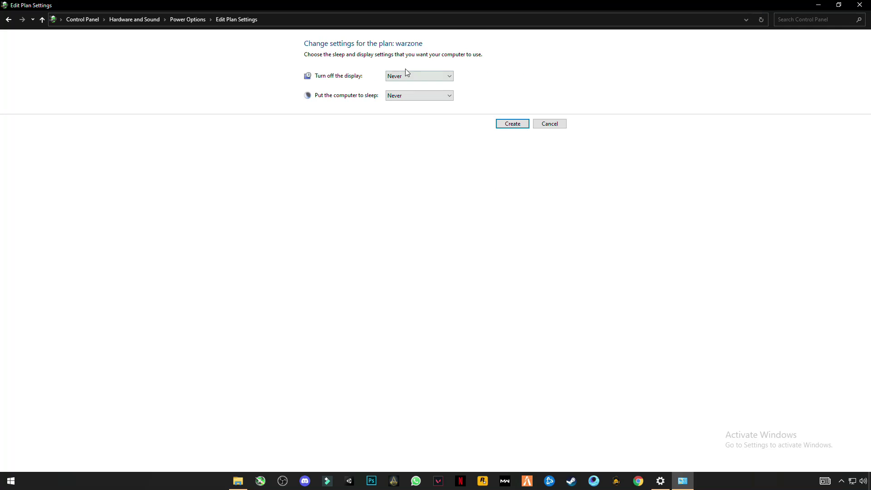
- Set the warzone plan's display turn-off and computer sleep to Never, create the plan, and close Power Options and Settings
{"action": "left_click", "coordinate": [414, 78]}
{"action": "left_click", "coordinate": [391, 189]}
{"action": "left_click", "coordinate": [409, 96]}
{"action": "left_click", "coordinate": [393, 206]}
{"action": "left_click", "coordinate": [511, 123]}
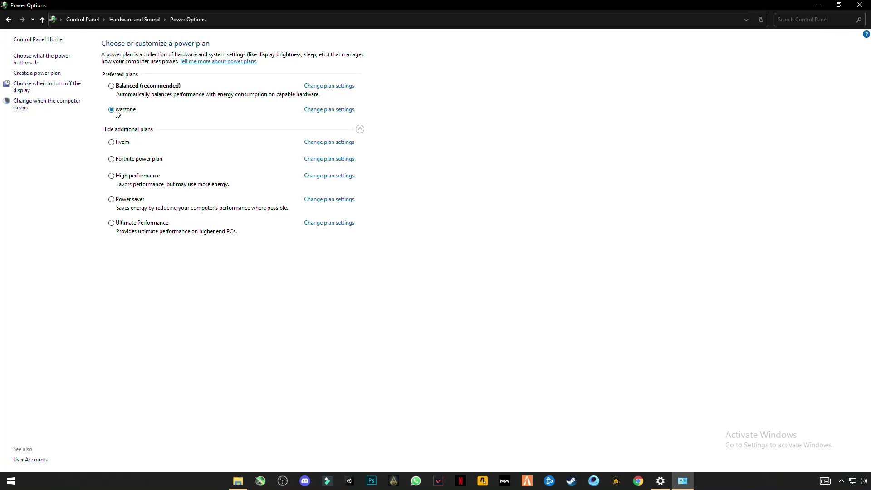
{"action": "left_click", "coordinate": [860, 5]}
{"action": "left_click", "coordinate": [861, 7]}
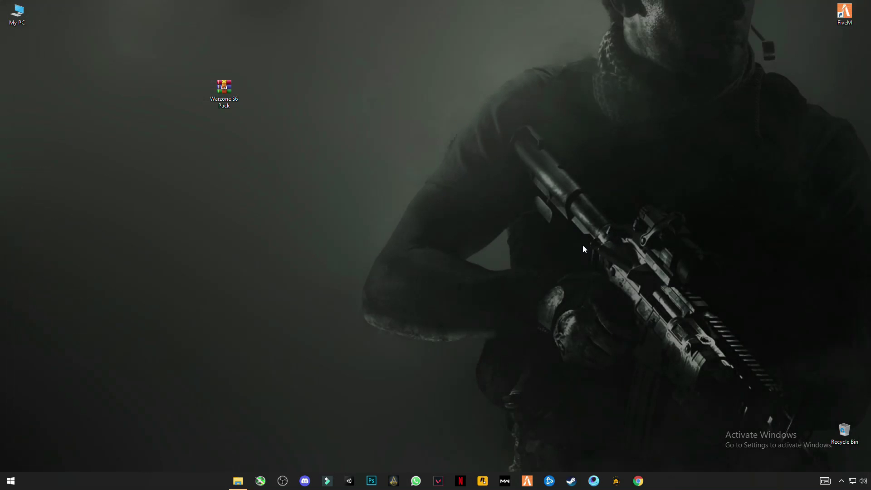
- Open the Windows Temp folder by running the command "temp" from the Run dialog
{"action": "key", "text": "super"}
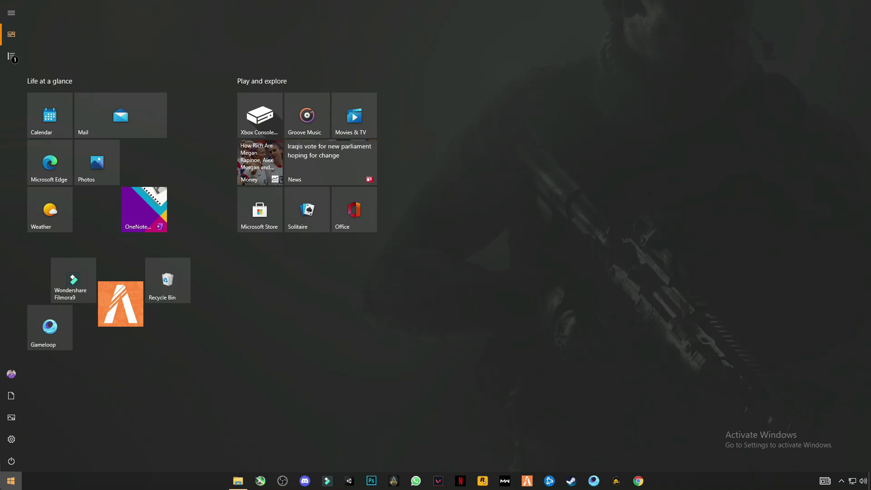
{"action": "type", "text": "run"}
{"action": "key", "text": "Return"}
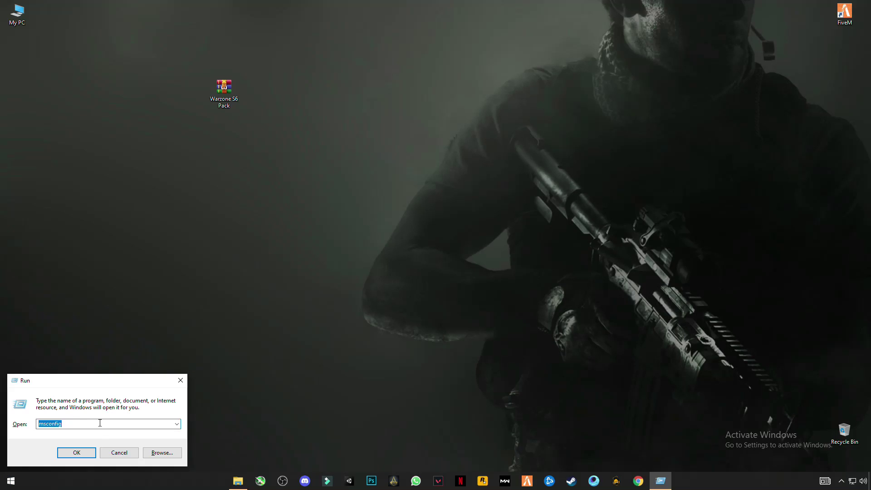
{"action": "key", "text": "BackSpace"}
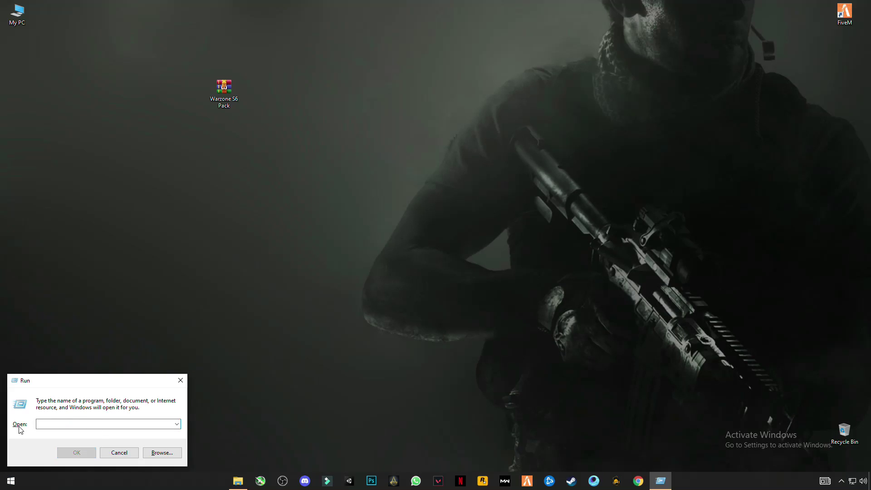
{"action": "type", "text": "temp"}
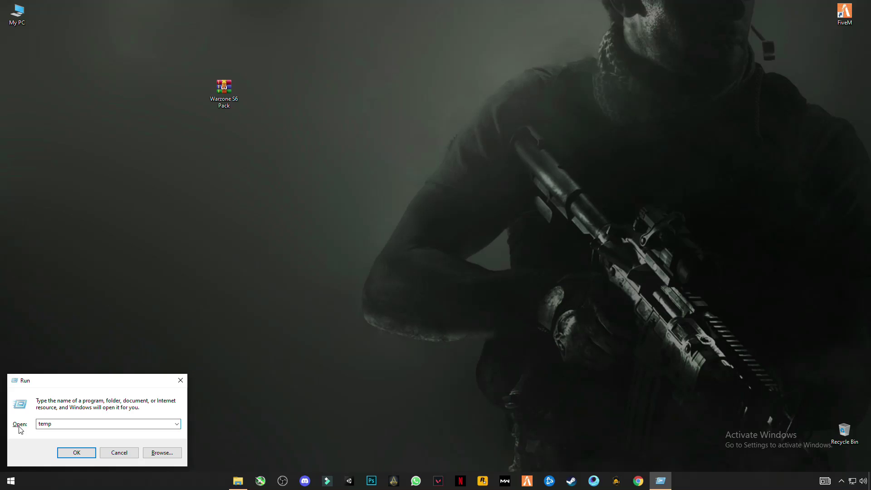
{"action": "key", "text": "Return"}
- Delete all files and folders in the Windows Temp folder and close its window
{"action": "left_click_drag", "start_coordinate": [155, 156], "coordinate": [163, 52]}
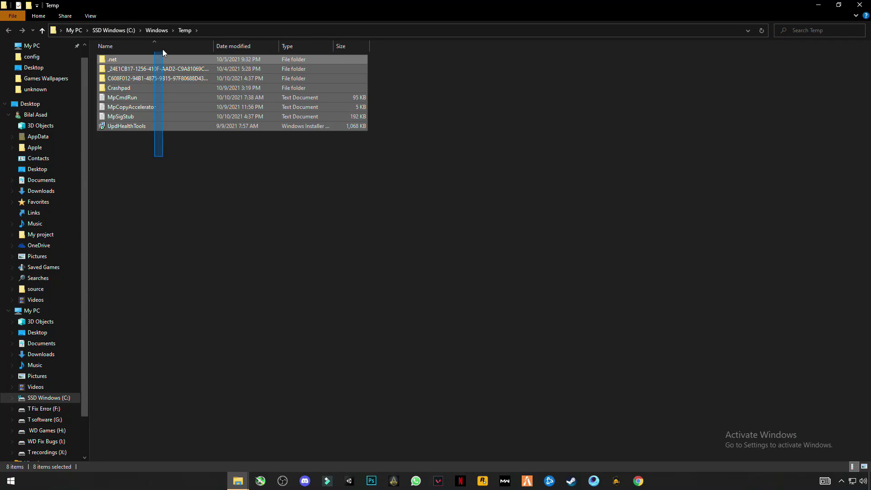
{"action": "right_click", "coordinate": [154, 78]}
{"action": "left_click", "coordinate": [62, 216]}
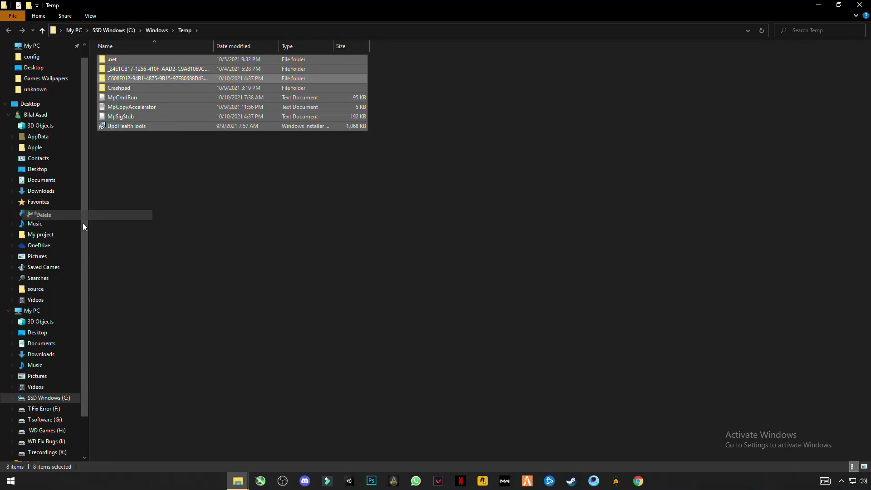
{"action": "left_click", "coordinate": [860, 5]}
- Open the user's local Temp folder by running "%temp%" from the Run dialog
{"action": "left_click", "coordinate": [11, 481]}
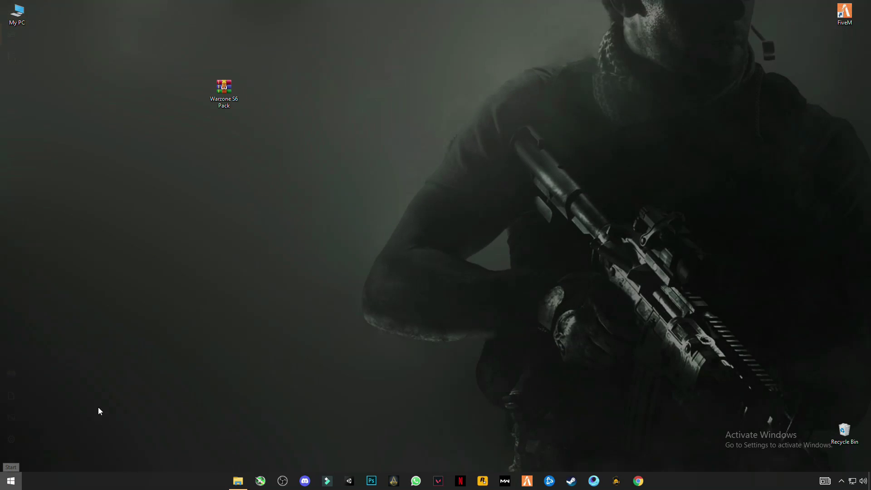
{"action": "key", "text": "super"}
{"action": "type", "text": "run"}
{"action": "key", "text": "Return"}
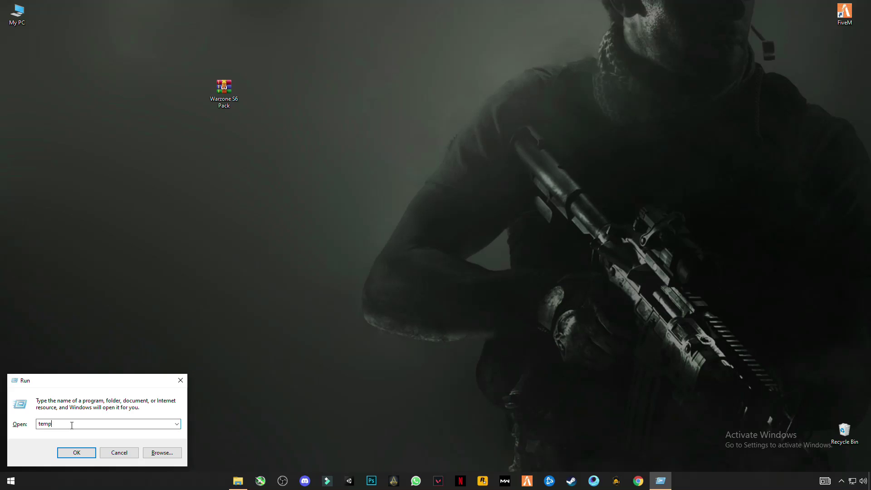
{"action": "type", "text": "%"}
{"action": "left_click", "coordinate": [74, 451]}
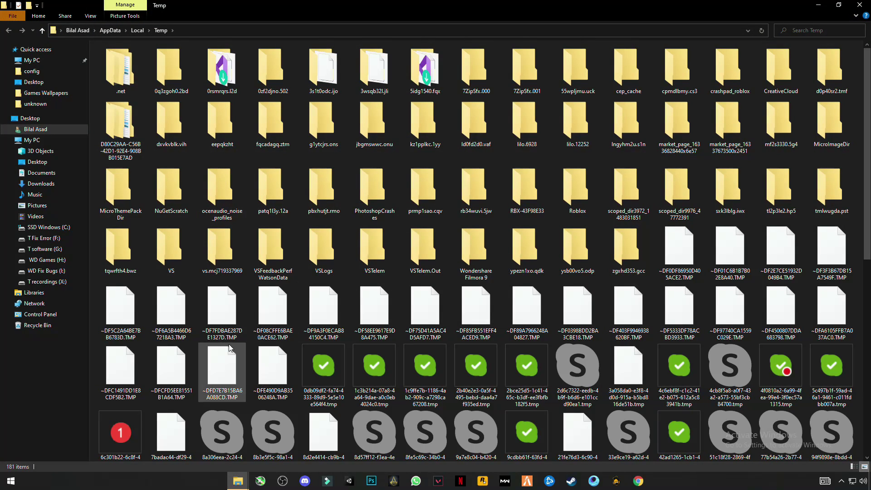
- Delete everything in the user's local Temp folder, skipping the files that are in use, and close the window
{"action": "left_click", "coordinate": [230, 348]}
{"action": "key", "text": "ctrl+a"}
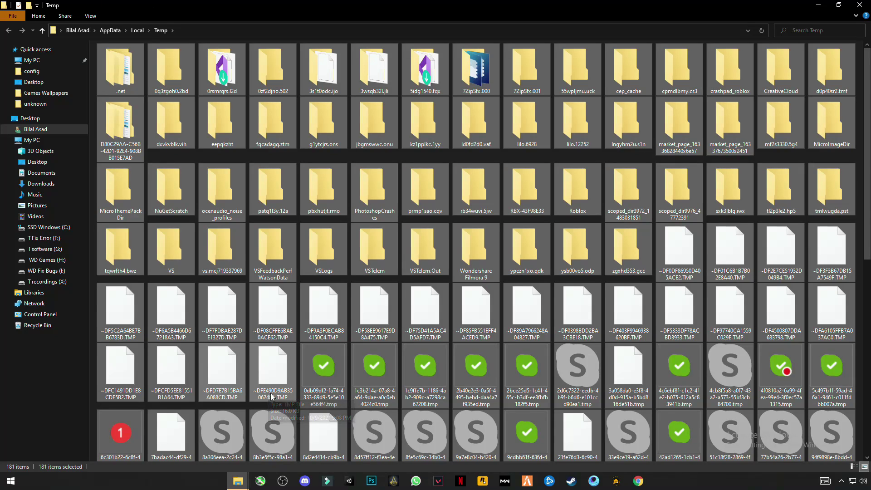
{"action": "right_click", "coordinate": [261, 264]}
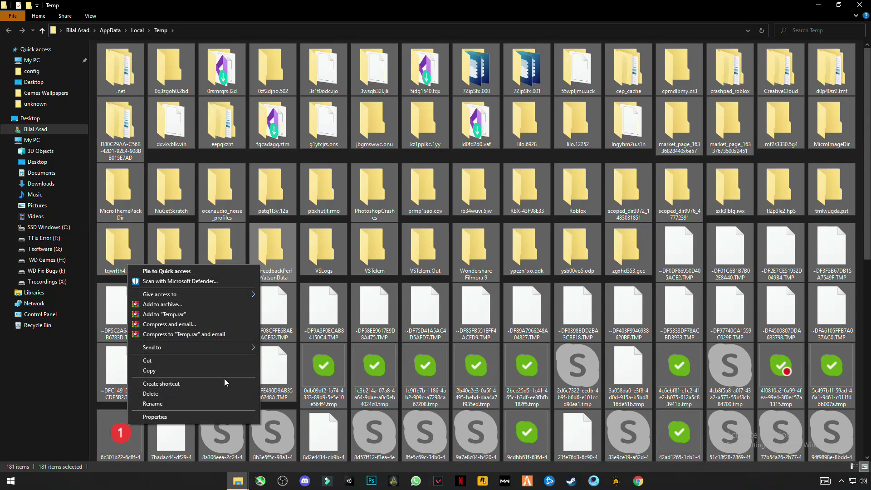
{"action": "left_click", "coordinate": [168, 392]}
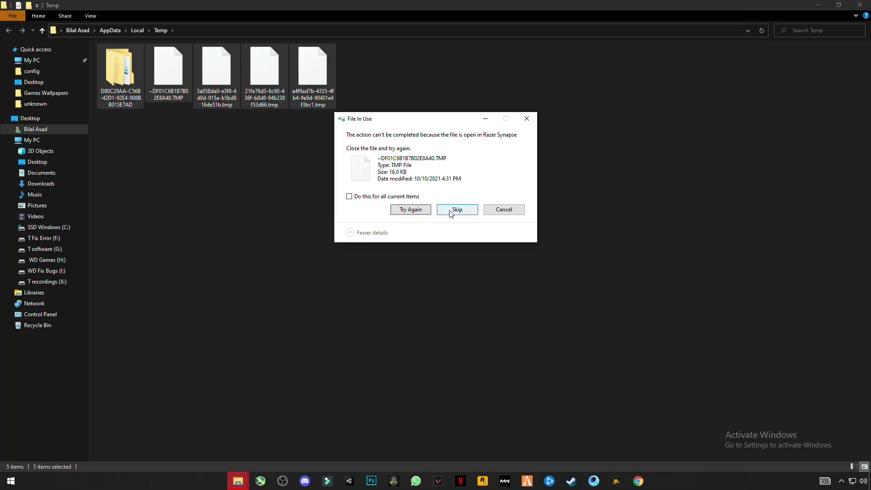
{"action": "left_click", "coordinate": [452, 212]}
{"action": "left_click", "coordinate": [456, 211]}
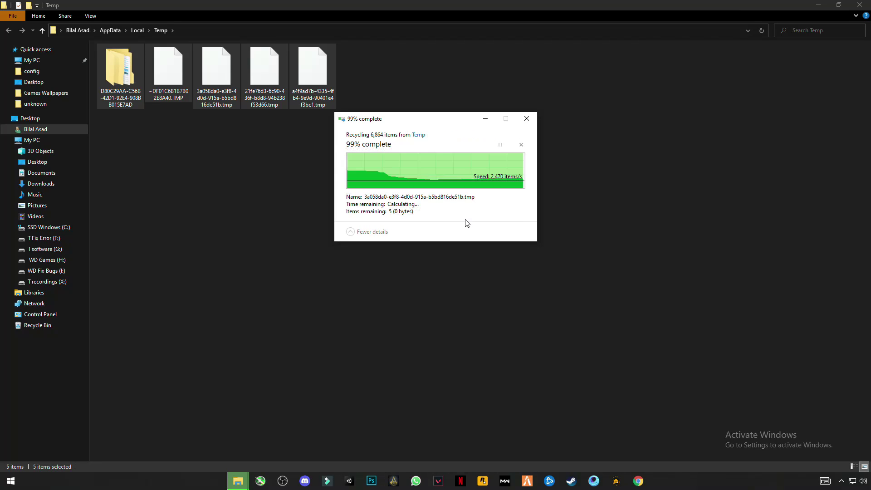
{"action": "left_click", "coordinate": [455, 212]}
{"action": "left_click", "coordinate": [464, 216]}
{"action": "left_click", "coordinate": [460, 214]}
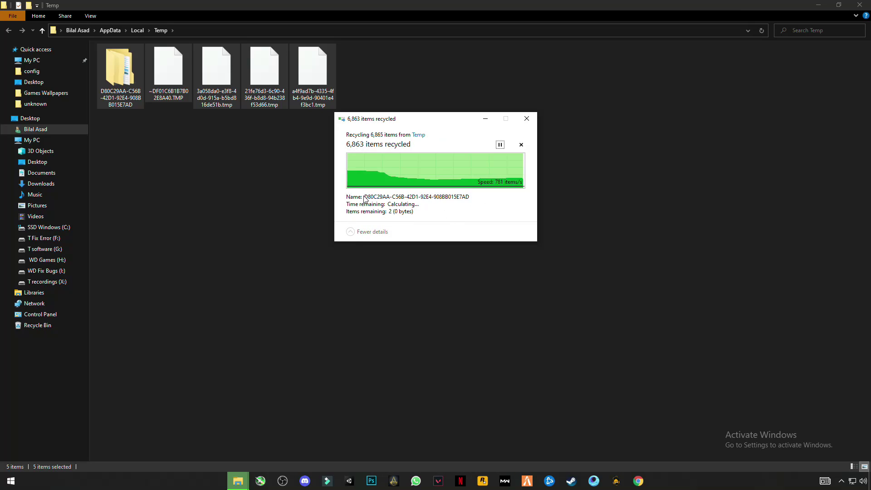
{"action": "left_click", "coordinate": [363, 195]}
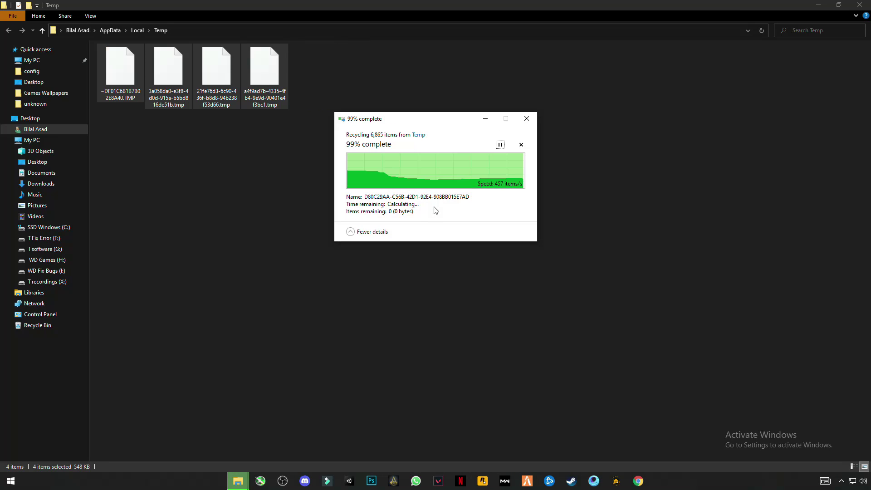
{"action": "left_click", "coordinate": [860, 5]}
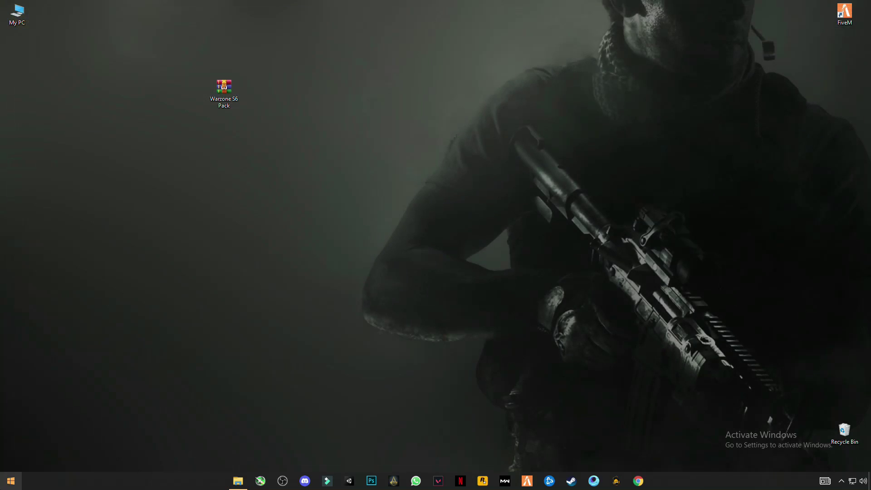
- Open the Windows Prefetch folder by running the command "prefetch" from the Run dialog and select a file in it
{"action": "key", "text": "super"}
{"action": "type", "text": "run"}
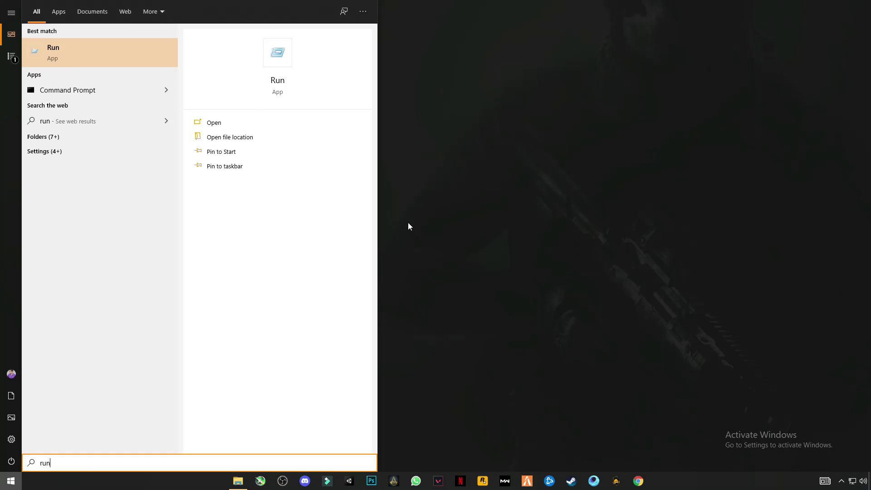
{"action": "key", "text": "Return"}
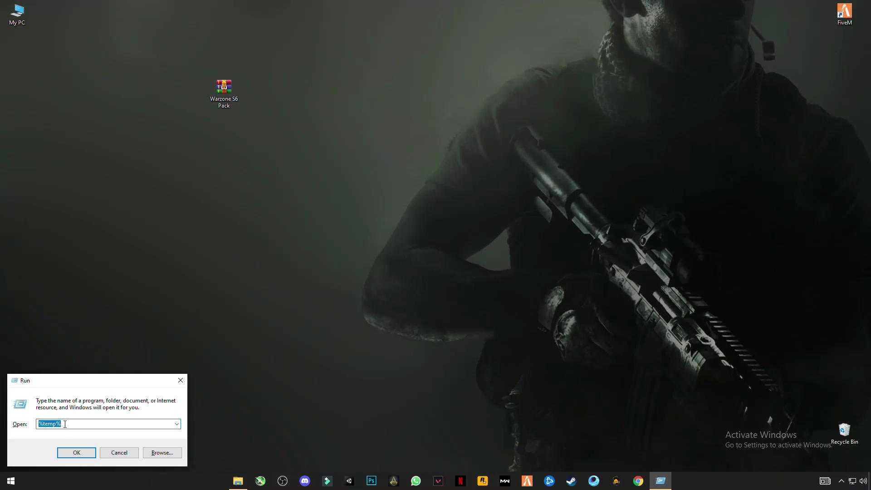
{"action": "key", "text": "BackSpace"}
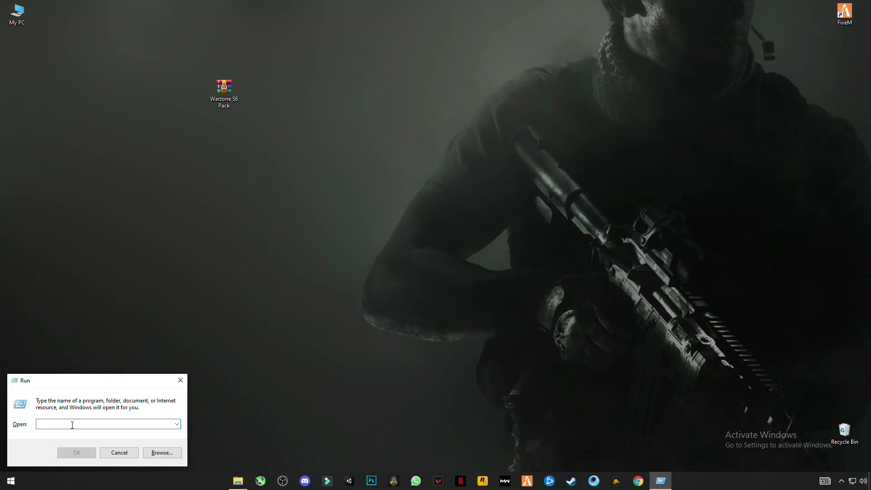
{"action": "type", "text": "prefetch"}
{"action": "key", "text": "Return"}
{"action": "left_click", "coordinate": [457, 257]}
{"action": "left_click", "coordinate": [139, 155]}
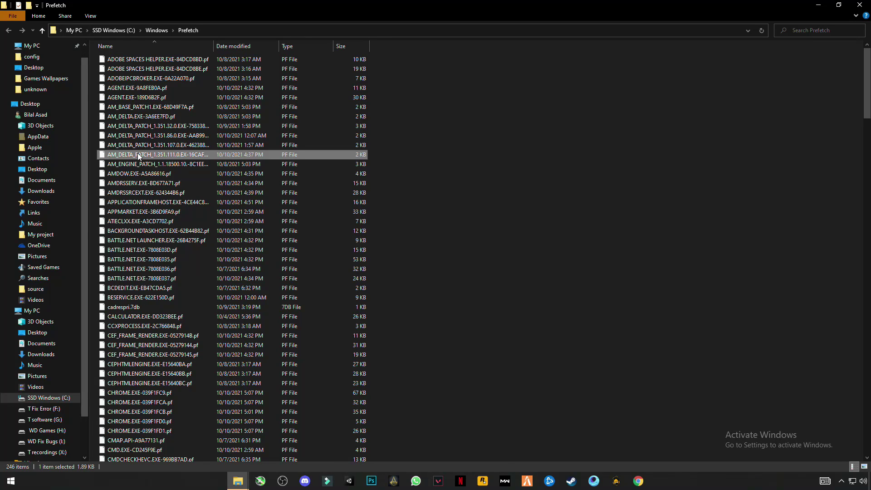
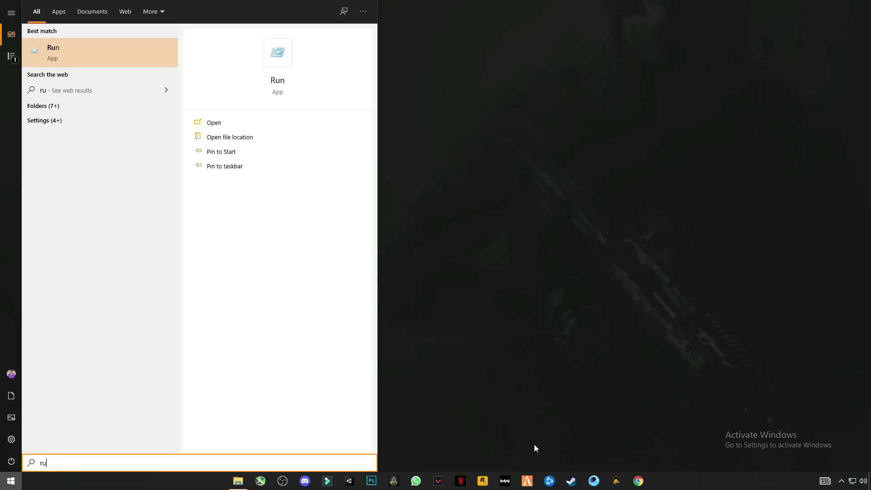
- Open System Configuration by running "msconfig" from the Run dialog
{"action": "key", "text": "Return"}
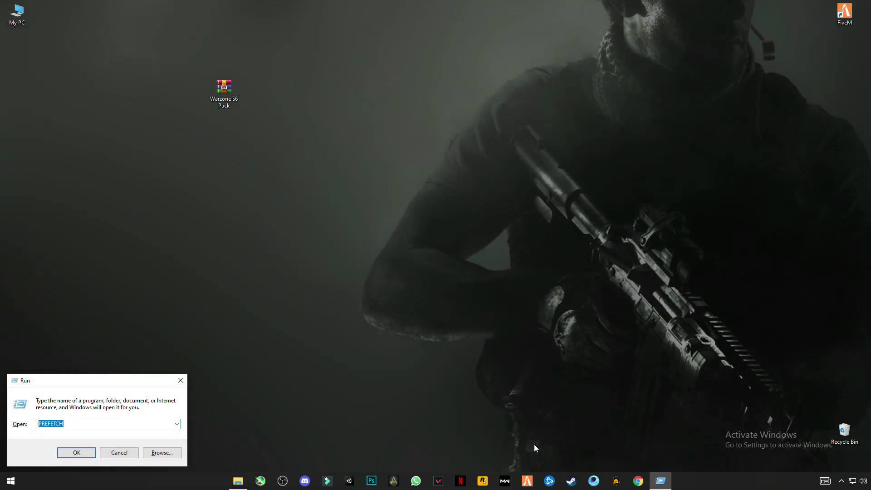
{"action": "type", "text": "ms"}
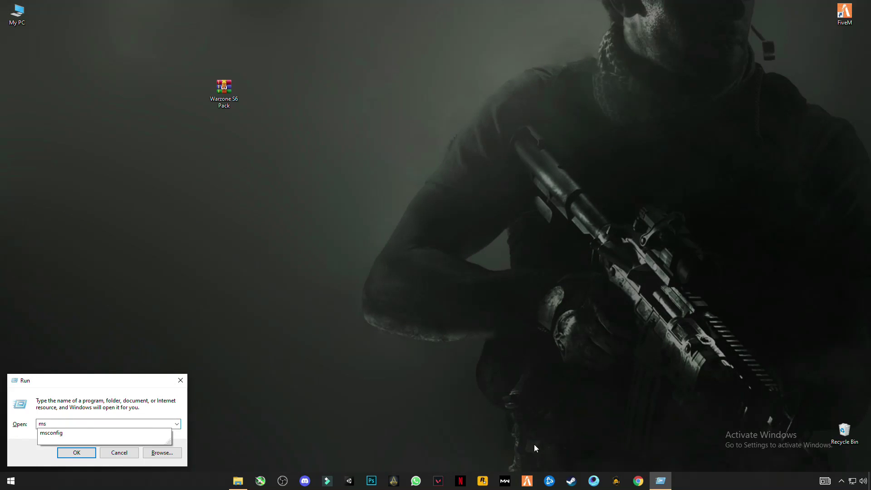
{"action": "type", "text": "config"}
{"action": "key", "text": "Return"}
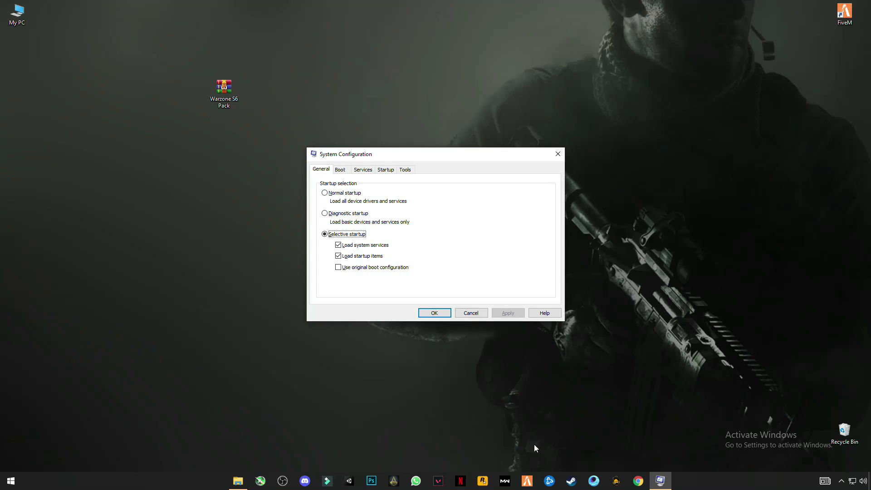
- Enable the number of processors limit in the advanced boot options and set it to 4
{"action": "left_click", "coordinate": [338, 171]}
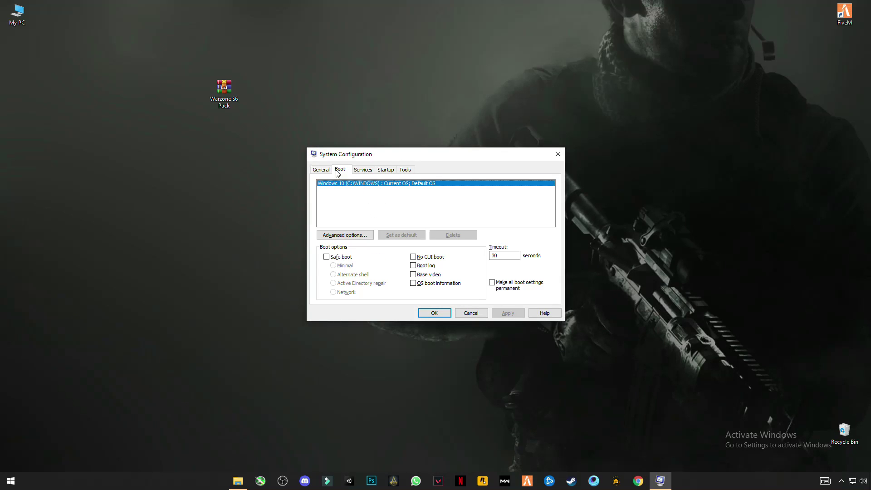
{"action": "left_click", "coordinate": [350, 238]}
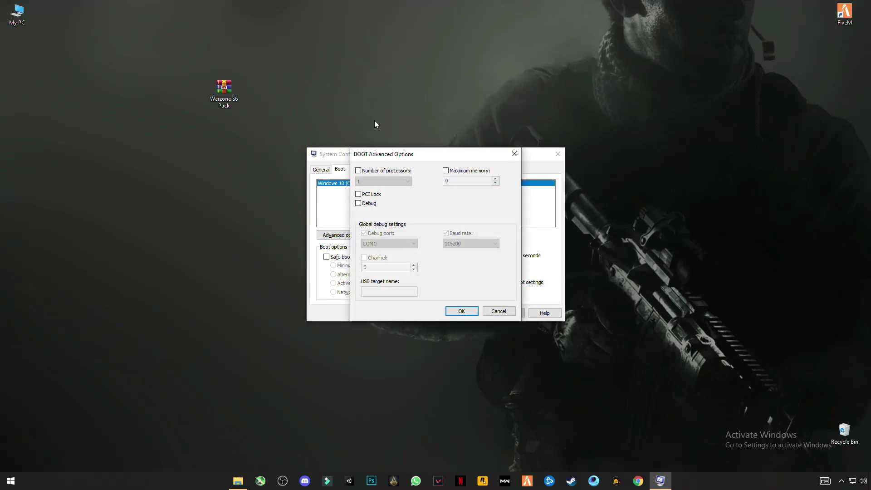
{"action": "left_click", "coordinate": [363, 173]}
{"action": "left_click", "coordinate": [384, 181]}
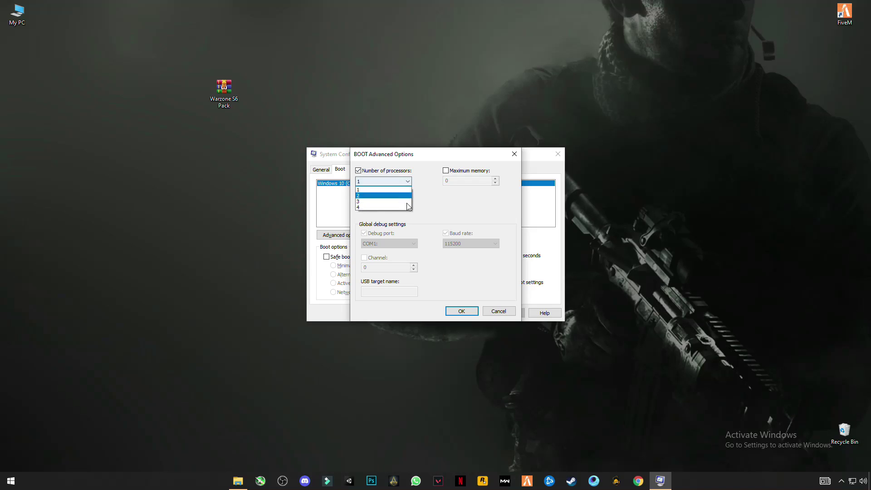
{"action": "left_click", "coordinate": [364, 208]}
{"action": "left_click", "coordinate": [459, 312]}
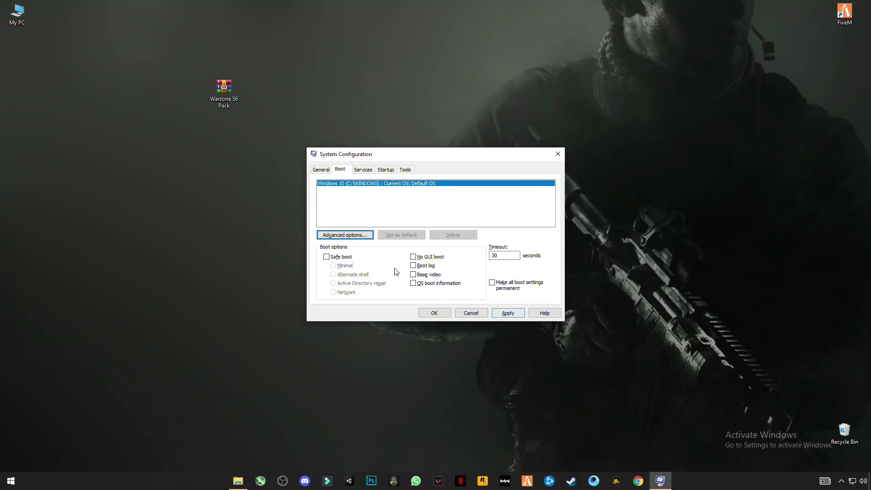
- Recheck the advanced boot options with 4 processors chosen, apply the configuration and exit without restarting
{"action": "left_click", "coordinate": [345, 235]}
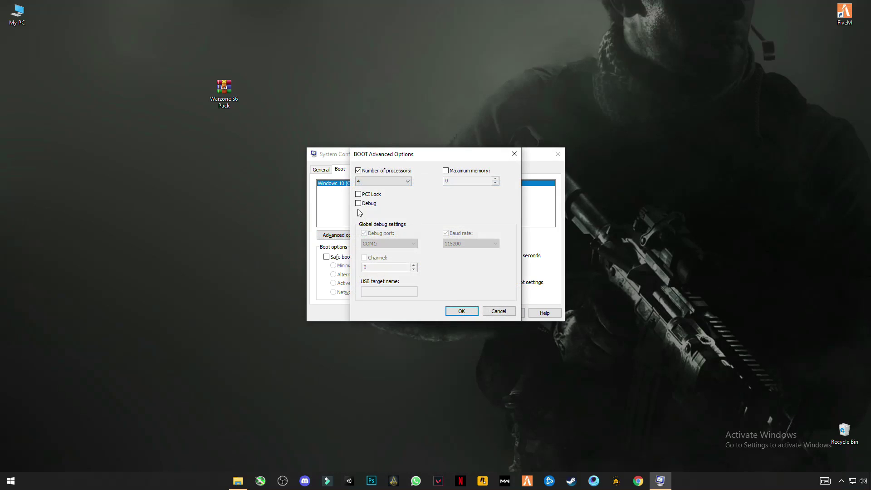
{"action": "left_click", "coordinate": [384, 181]}
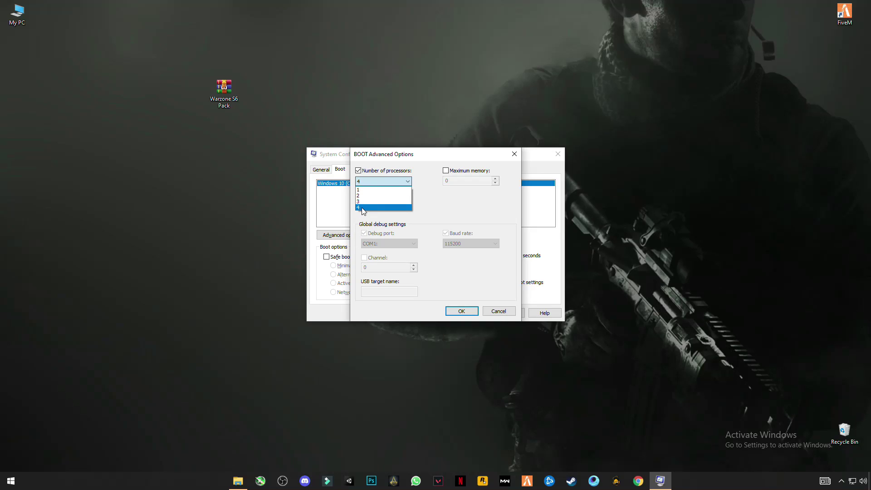
{"action": "left_click", "coordinate": [362, 207]}
{"action": "left_click", "coordinate": [467, 312]}
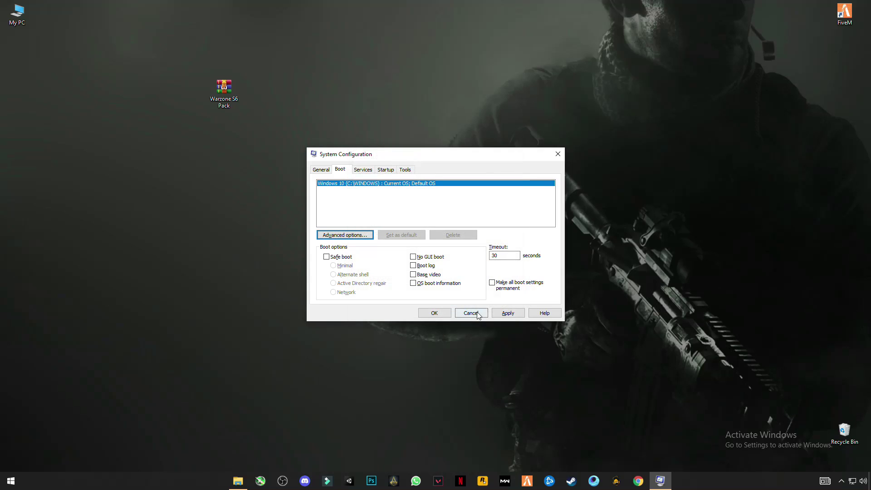
{"action": "left_click", "coordinate": [506, 314]}
{"action": "left_click", "coordinate": [436, 314]}
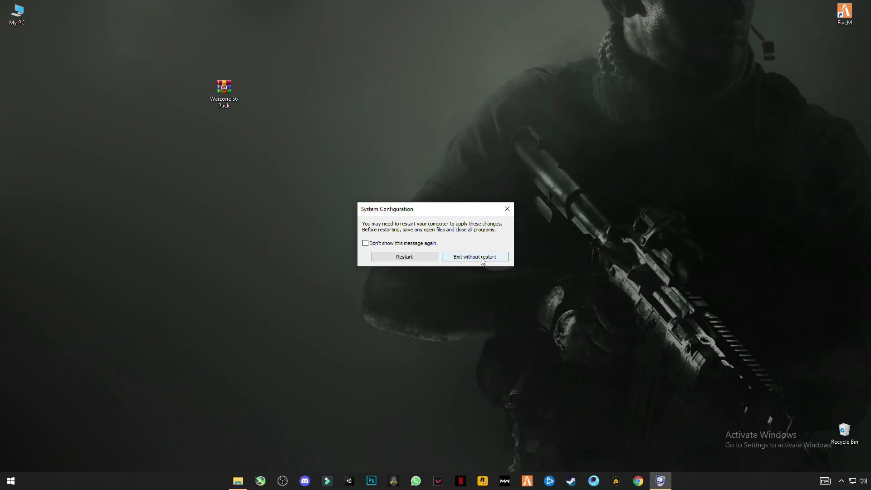
{"action": "left_click", "coordinate": [483, 261]}
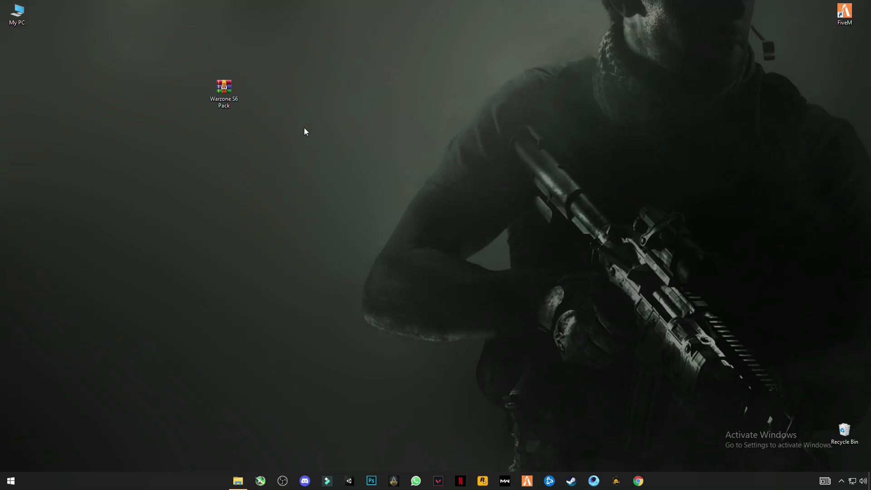
- Extract the Warzone S6 Pack archive directly onto the desktop
{"action": "left_click_drag", "start_coordinate": [320, 60], "coordinate": [356, 140]}
{"action": "left_click_drag", "start_coordinate": [183, 73], "coordinate": [263, 135]}
{"action": "right_click", "coordinate": [216, 90]}
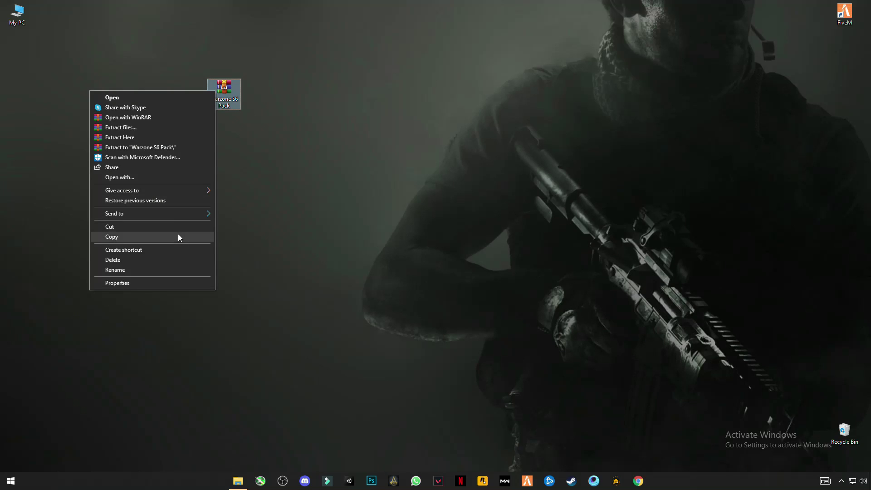
{"action": "left_click", "coordinate": [121, 138]}
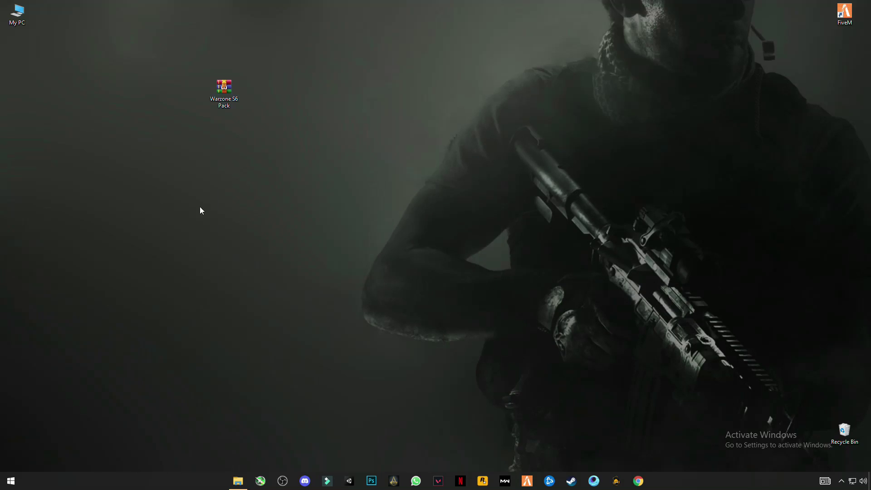
- Launch dxcpl from the DirectX Properties folder of the extracted Warzone S6 Pack and allow it to make changes
{"action": "left_click", "coordinate": [22, 56]}
{"action": "double_click", "coordinate": [23, 56]}
{"action": "left_click", "coordinate": [132, 59]}
{"action": "double_click", "coordinate": [132, 60]}
{"action": "double_click", "coordinate": [125, 61]}
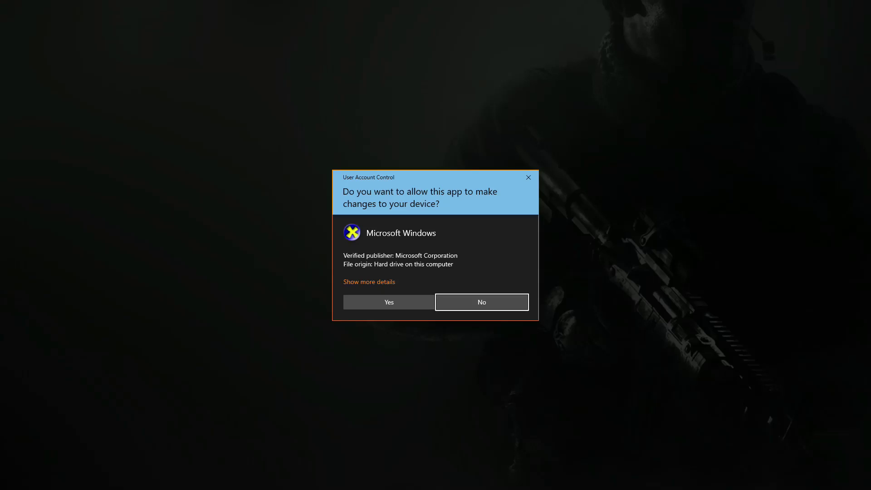
{"action": "left_click", "coordinate": [396, 301]}
{"action": "left_click_drag", "start_coordinate": [178, 93], "coordinate": [347, 125]}
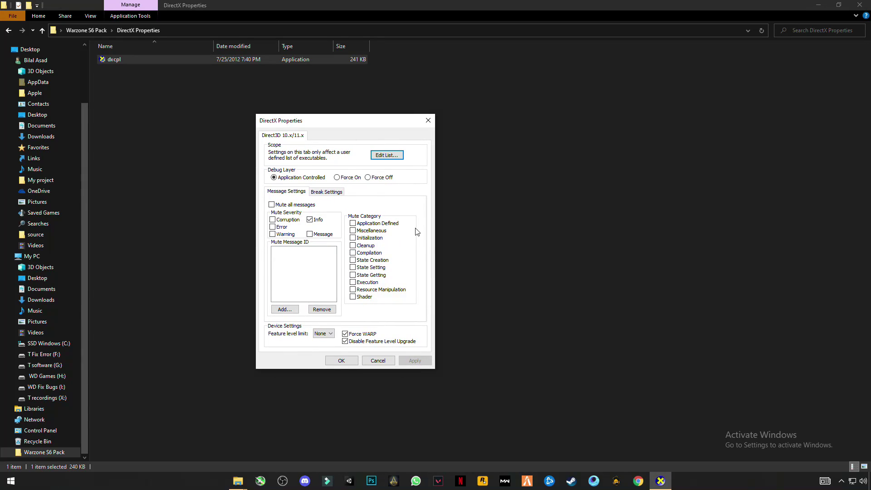
- Open the Direct3D executable list for editing and browse to the Battle.net folder in C:\Program Files (x86)
{"action": "left_click", "coordinate": [387, 155]}
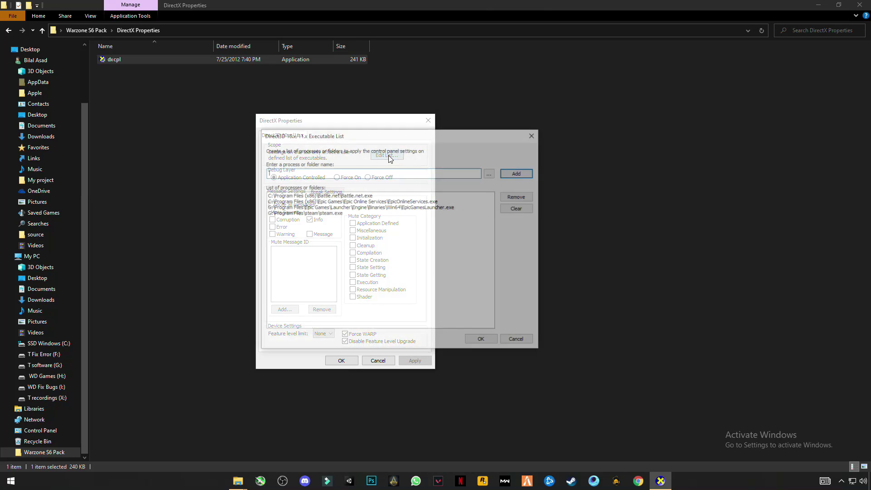
{"action": "left_click", "coordinate": [490, 174]}
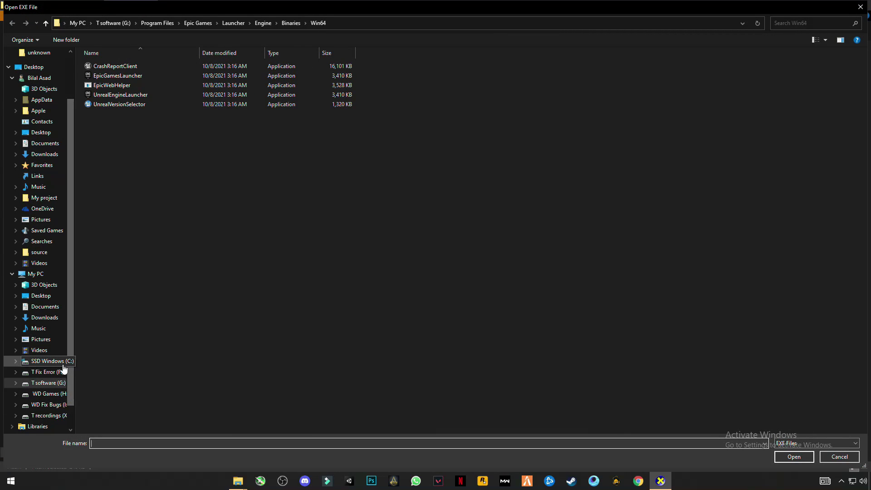
{"action": "left_click", "coordinate": [49, 361]}
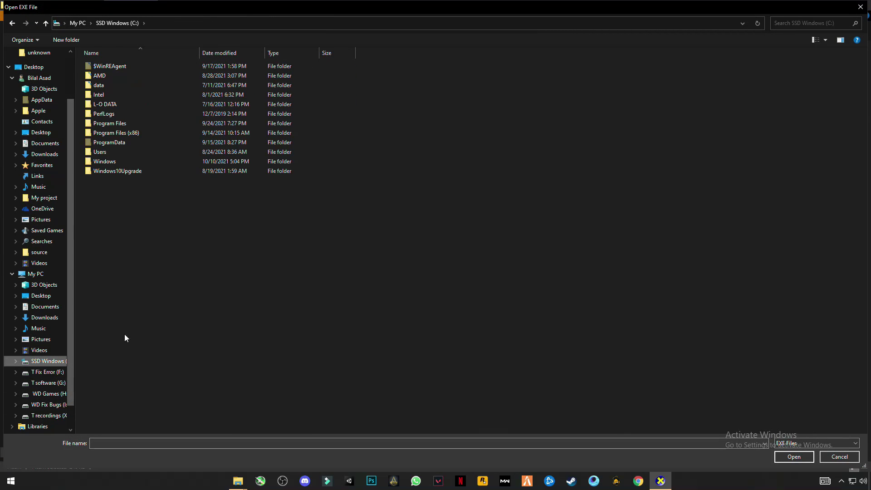
{"action": "left_click", "coordinate": [127, 127]}
{"action": "double_click", "coordinate": [127, 127]}
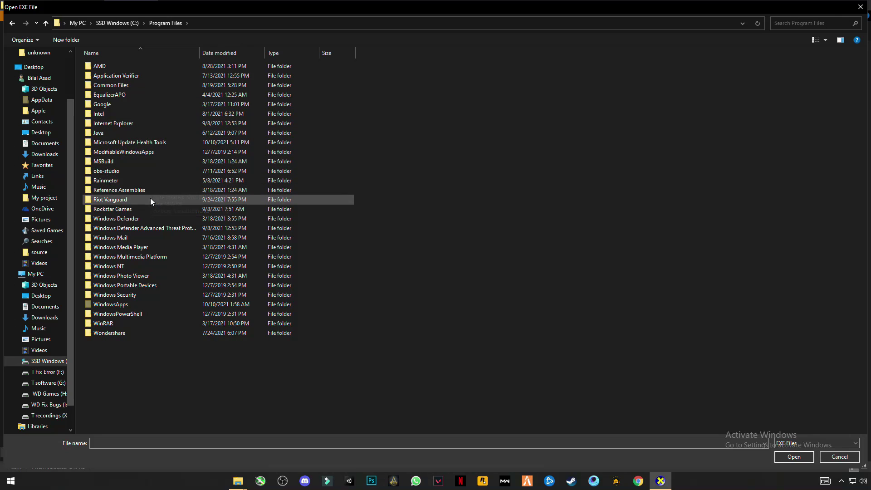
{"action": "key", "text": "BackSpace"}
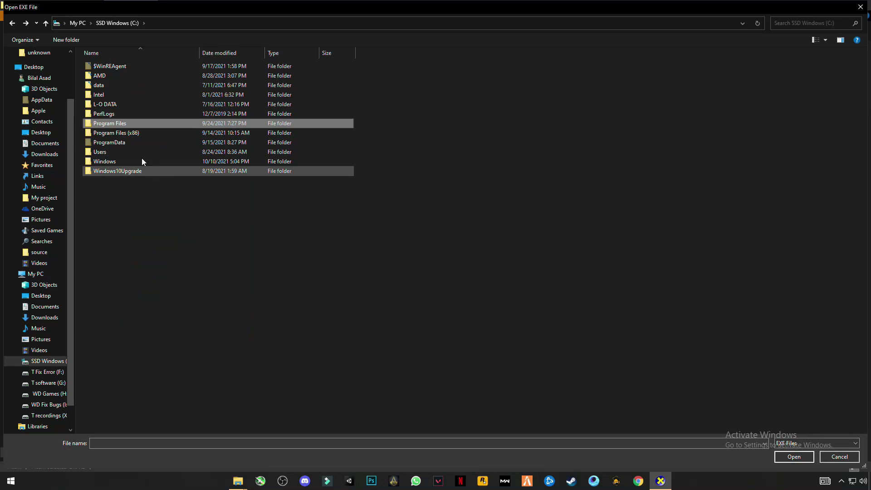
{"action": "double_click", "coordinate": [136, 133]}
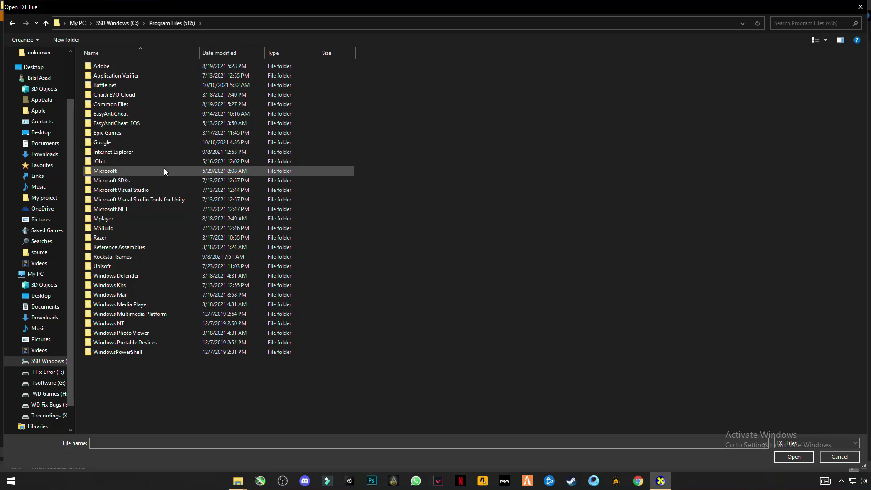
{"action": "double_click", "coordinate": [105, 86]}
- Choose the Battle.net application for the executable list, confirm the list and apply the DirectX properties
{"action": "left_click", "coordinate": [119, 85]}
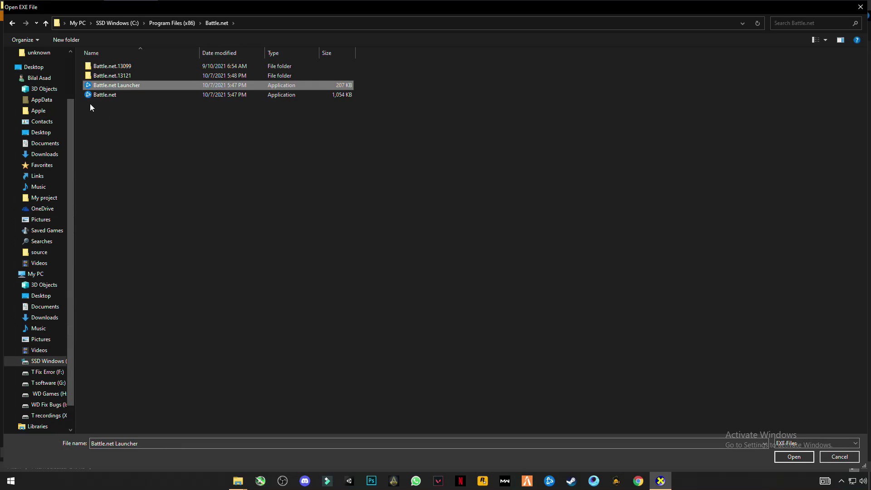
{"action": "left_click", "coordinate": [129, 96]}
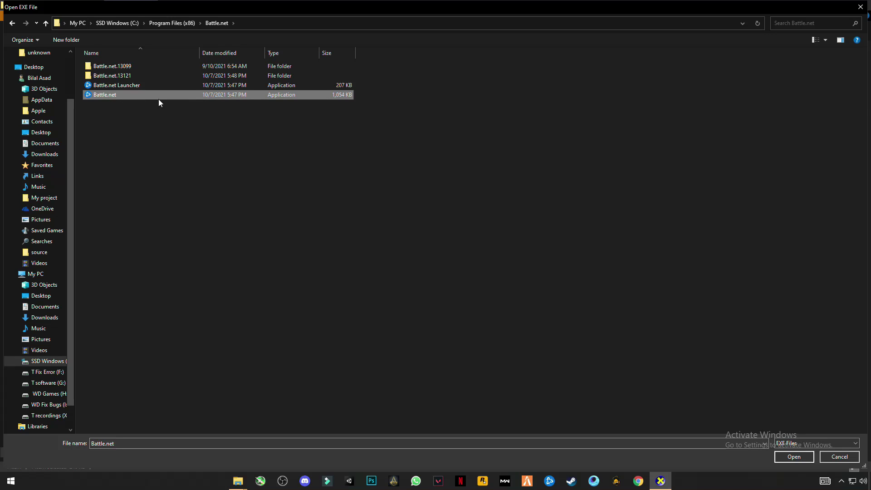
{"action": "left_click", "coordinate": [794, 456]}
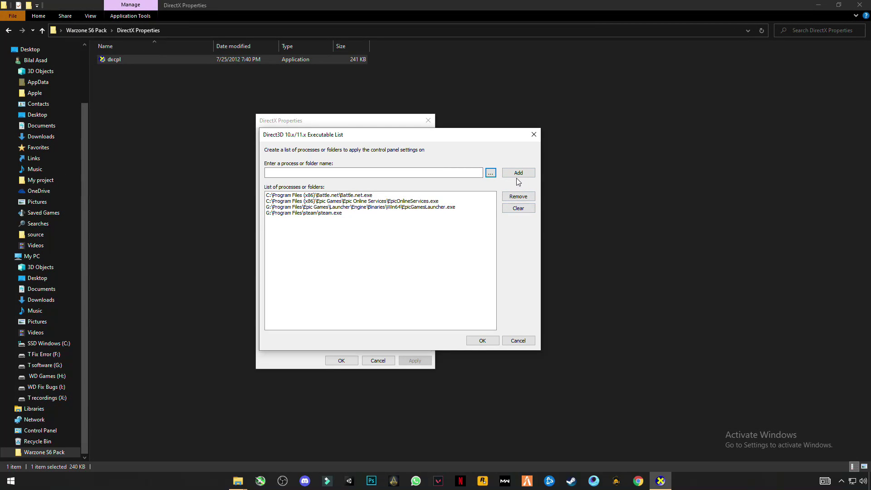
{"action": "left_click", "coordinate": [481, 343]}
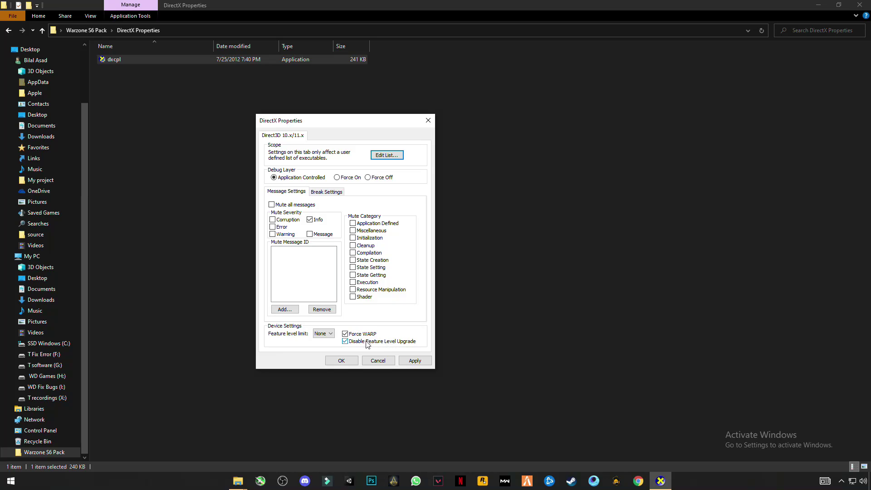
{"action": "left_click", "coordinate": [415, 363]}
{"action": "left_click", "coordinate": [348, 362]}
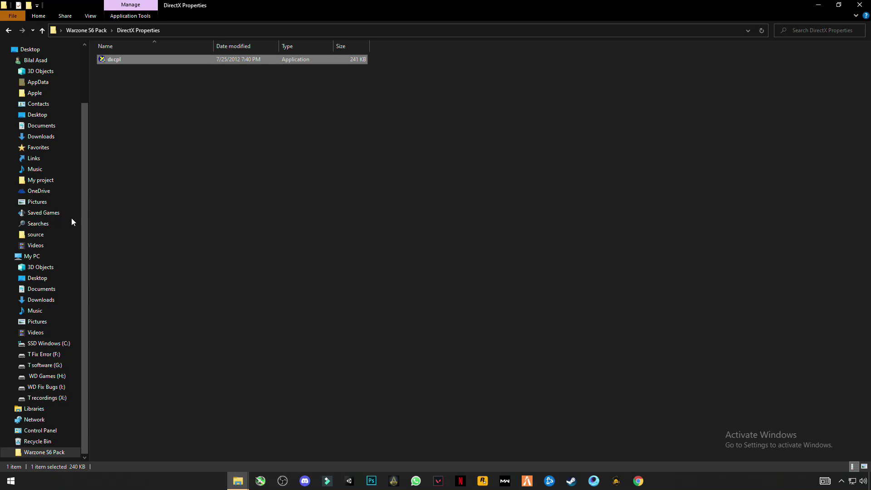
- Return to the Warzone S6 Pack folder and open its GPU Settings REGISTRY folder
{"action": "left_click", "coordinate": [9, 31]}
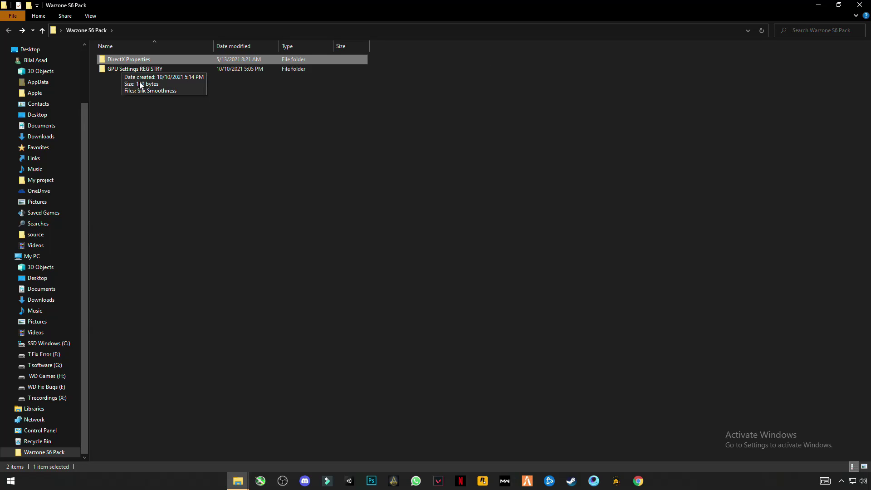
{"action": "left_click", "coordinate": [133, 139]}
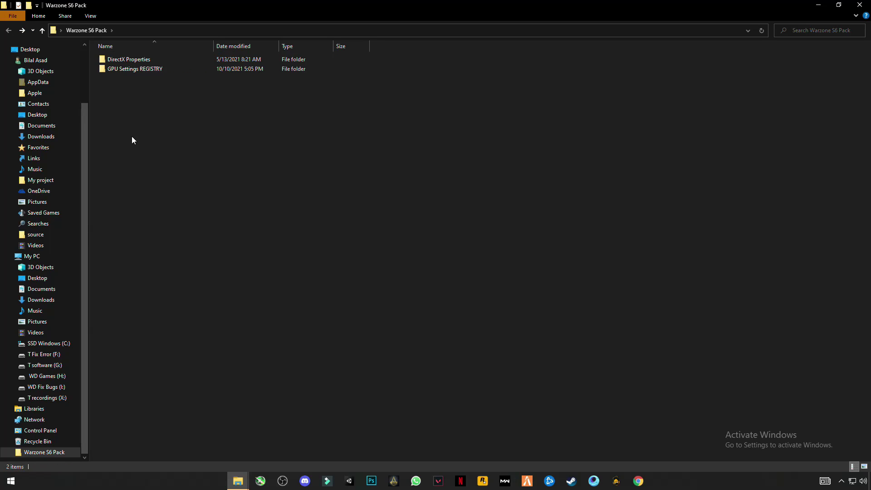
{"action": "double_click", "coordinate": [150, 70]}
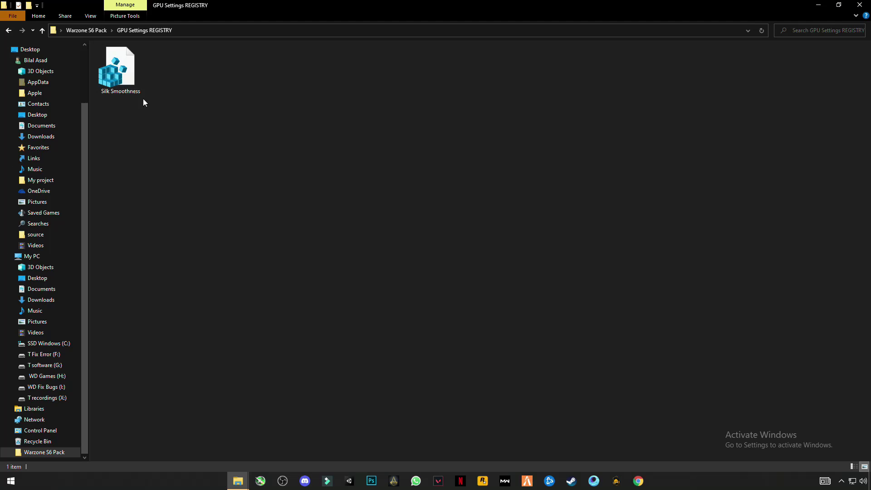
- Merge the Silk Smoothness registry file into the Windows registry and accept the Registry Editor confirmations
{"action": "right_click", "coordinate": [124, 77]}
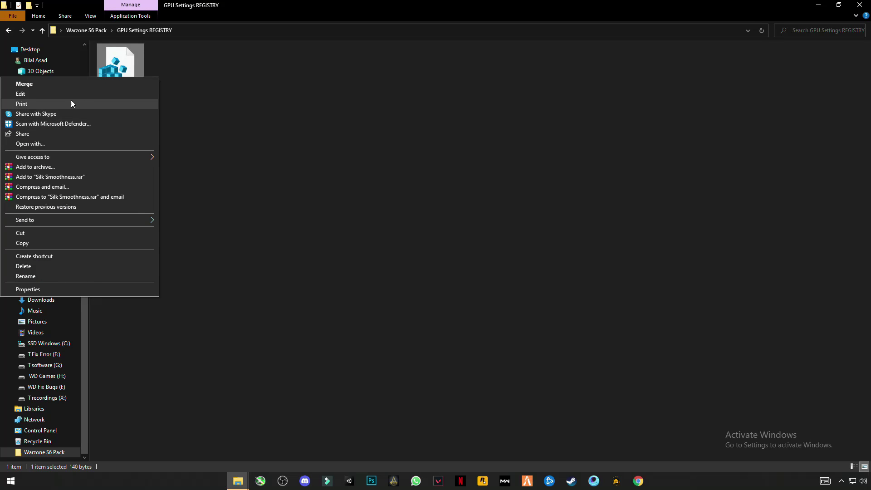
{"action": "left_click", "coordinate": [30, 84]}
{"action": "left_click", "coordinate": [389, 297]}
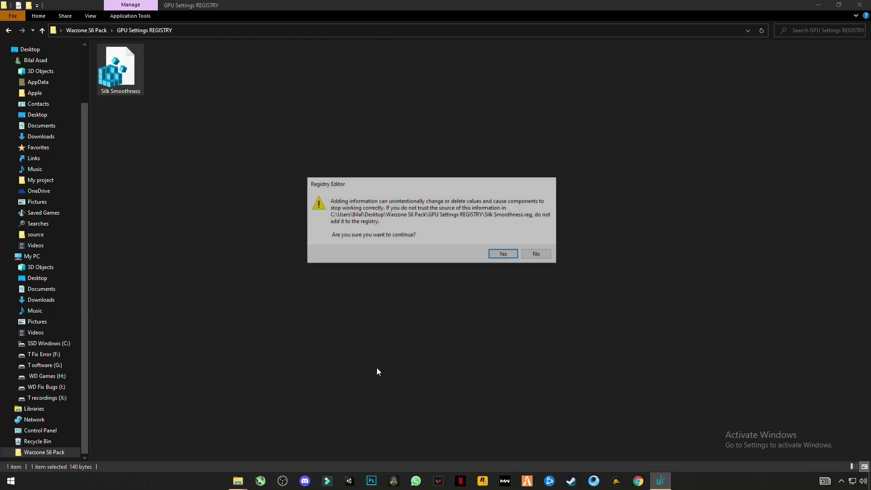
{"action": "left_click", "coordinate": [512, 255]}
{"action": "left_click", "coordinate": [538, 241]}
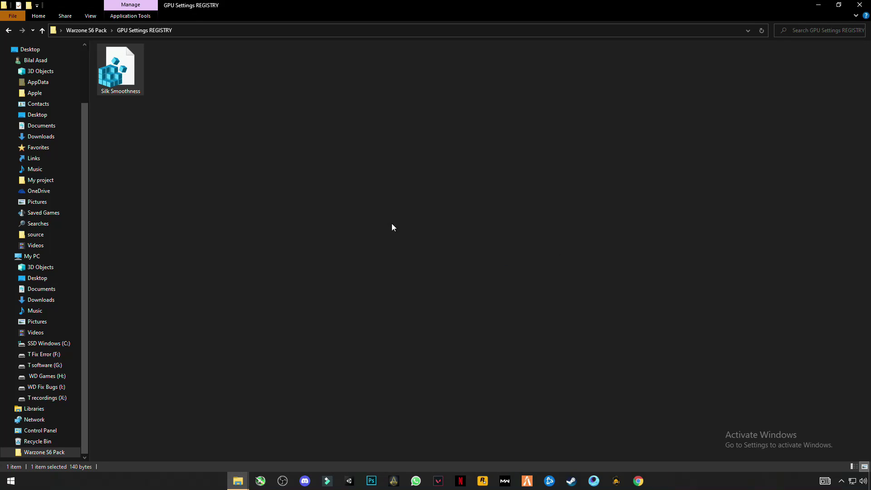
- Close the GPU Settings REGISTRY folder and any remaining File Explorer window to return to the desktop
{"action": "left_click", "coordinate": [859, 5]}
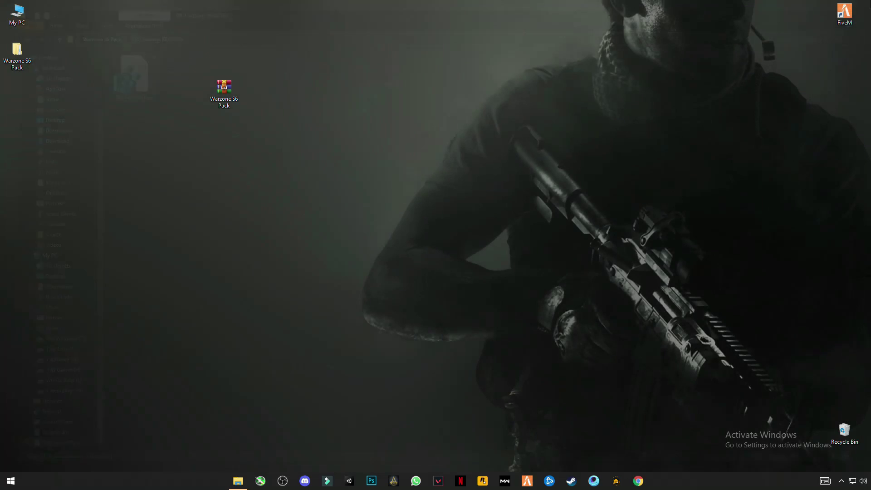
{"action": "left_click", "coordinate": [236, 484]}
{"action": "left_click", "coordinate": [860, 5]}
- Bring up the Windows power options and examine the Restart choice without restarting the PC
{"action": "left_click", "coordinate": [1, 484]}
{"action": "left_click", "coordinate": [11, 461]}
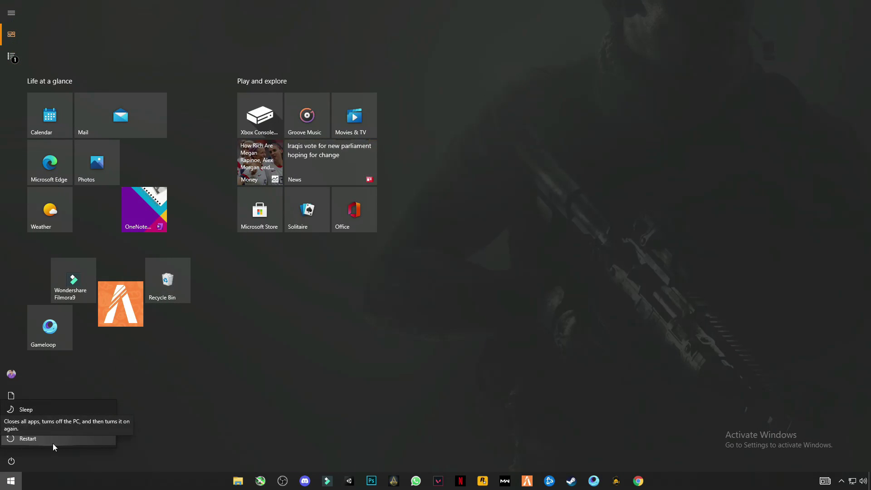
{"action": "left_click", "coordinate": [5, 485]}
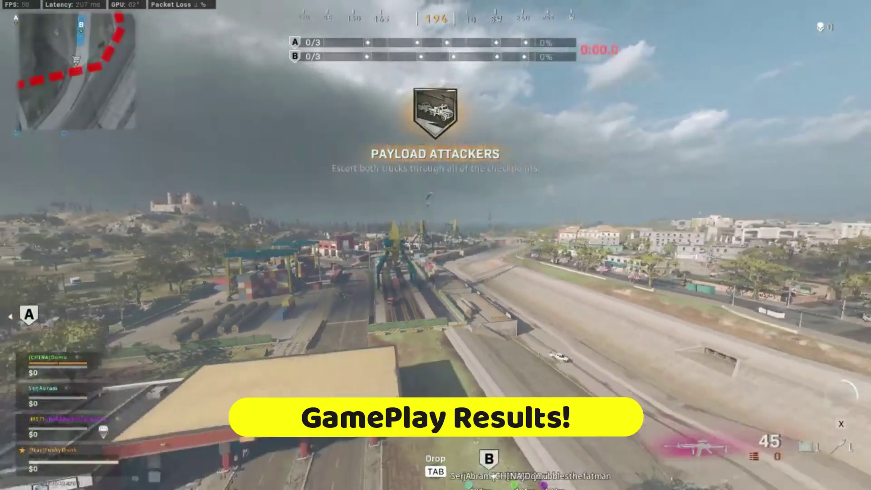
{"action": "key", "text": "m"}
{"action": "key", "text": "m"}
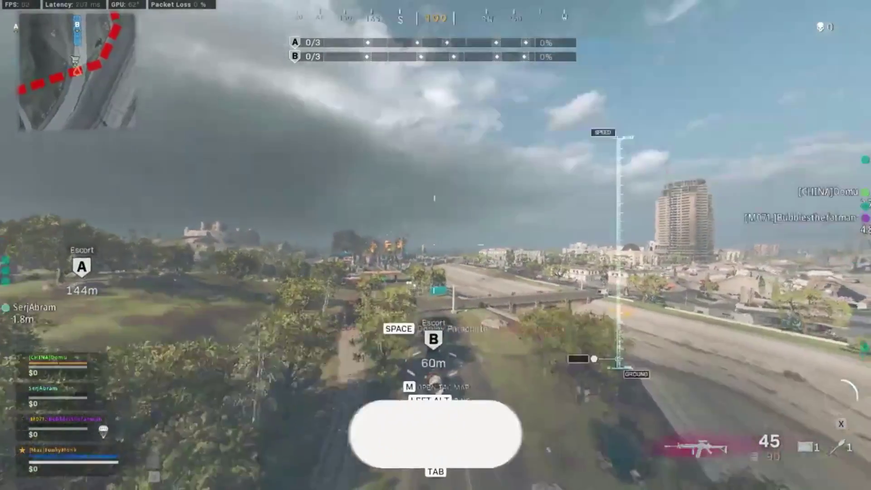
{"action": "key", "text": "space"}
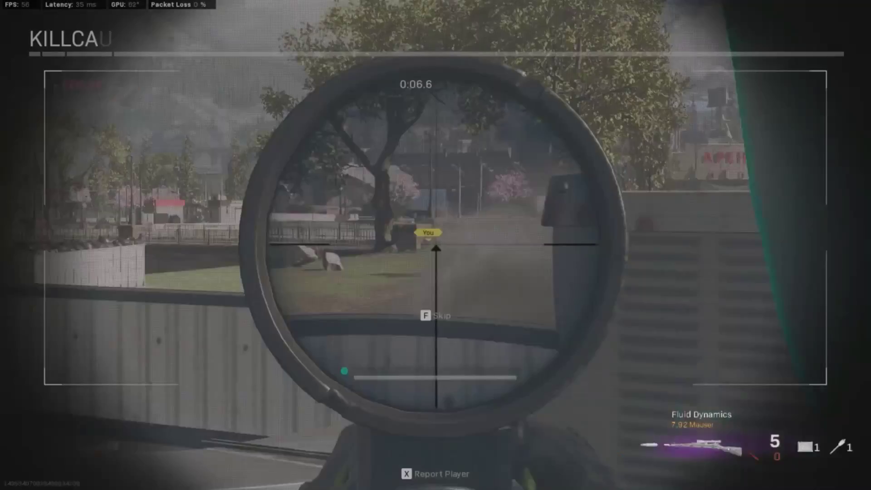
{"action": "key", "text": "f"}
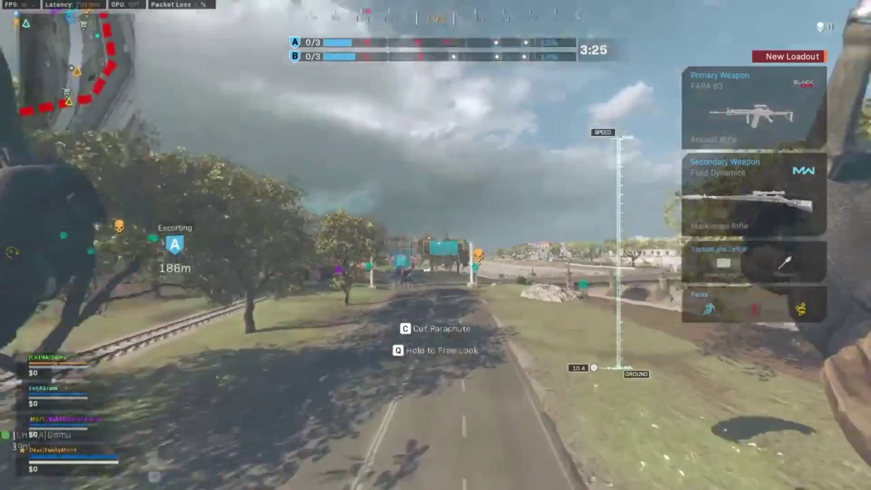
{"action": "key", "text": "x"}
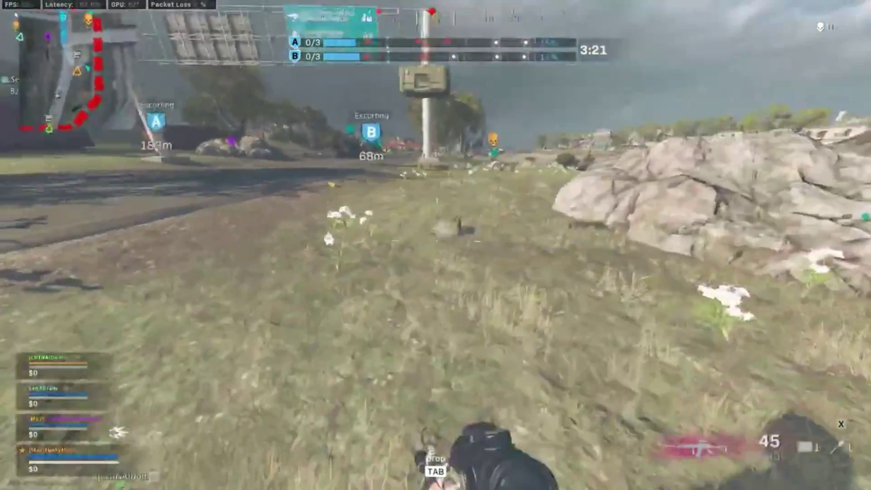
{"action": "key", "text": "c"}
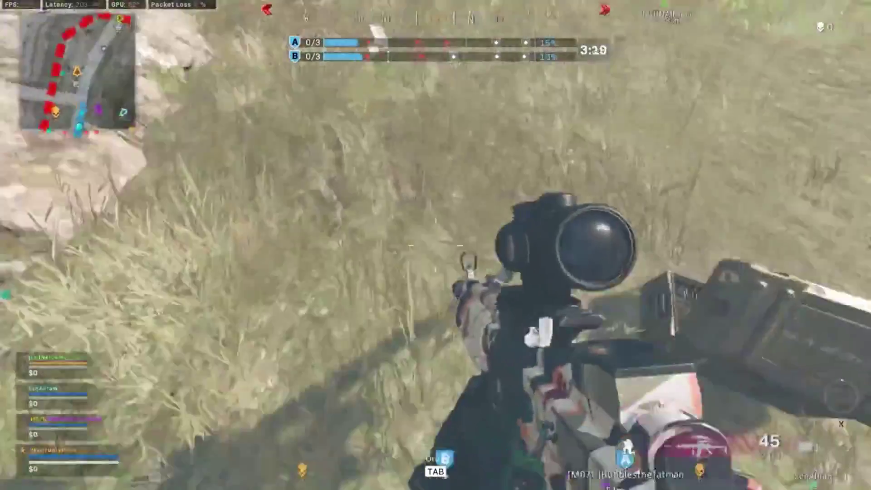
{"action": "key", "text": "1"}
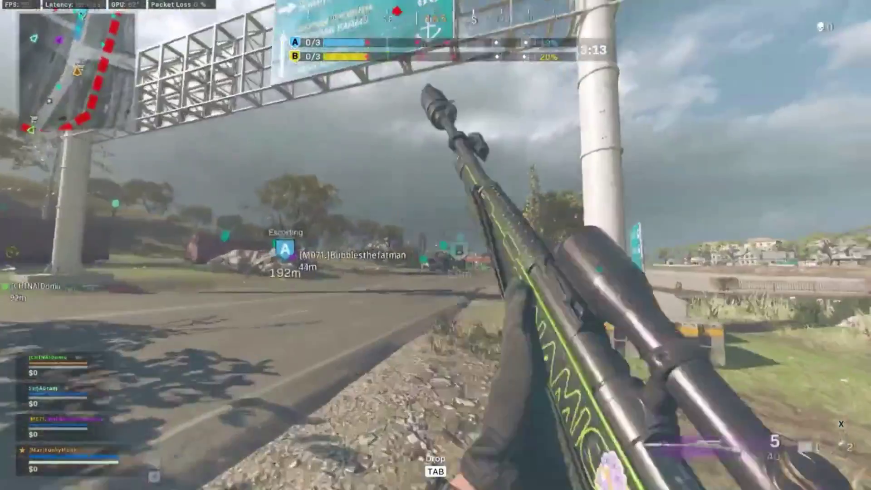
{"action": "right_click", "coordinate": [436, 245]}
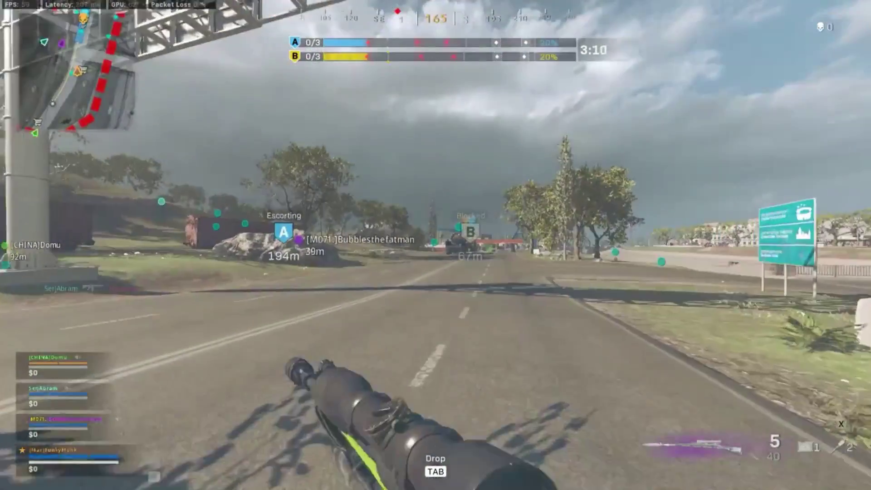
{"action": "right_click", "coordinate": [436, 245]}
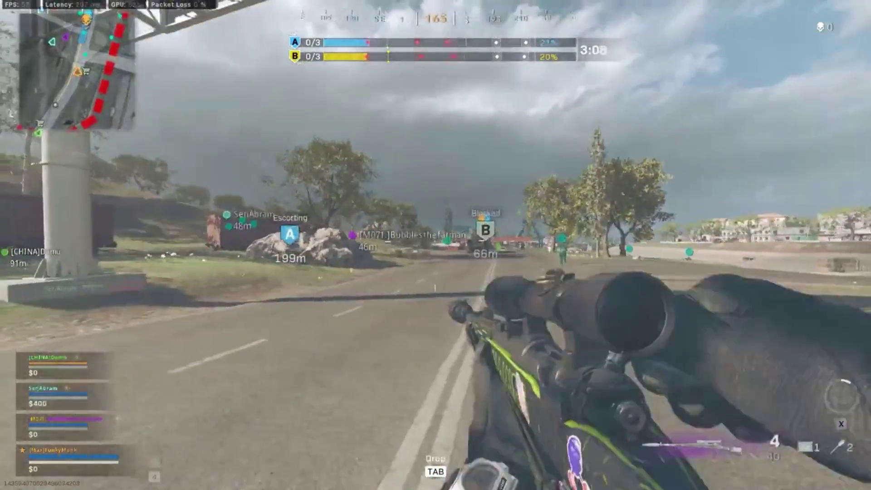
{"action": "right_click", "coordinate": [435, 245]}
{"action": "left_click", "coordinate": [436, 245]}
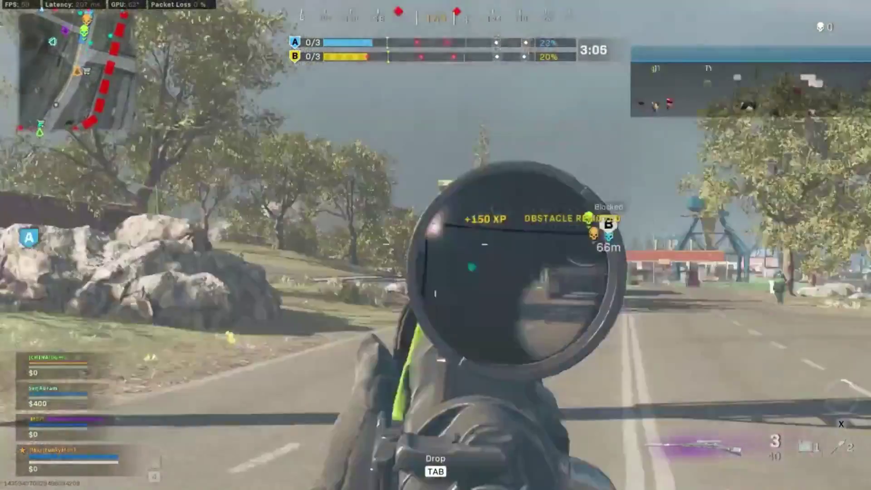
{"action": "right_click", "coordinate": [435, 245]}
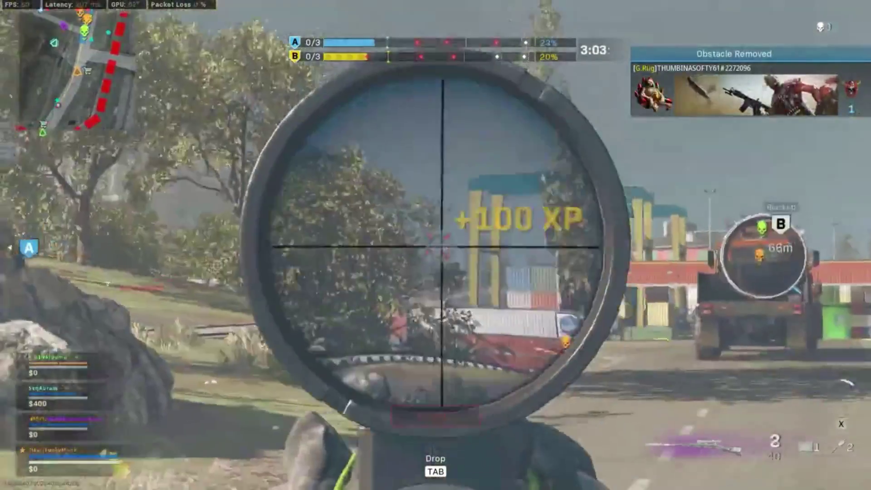